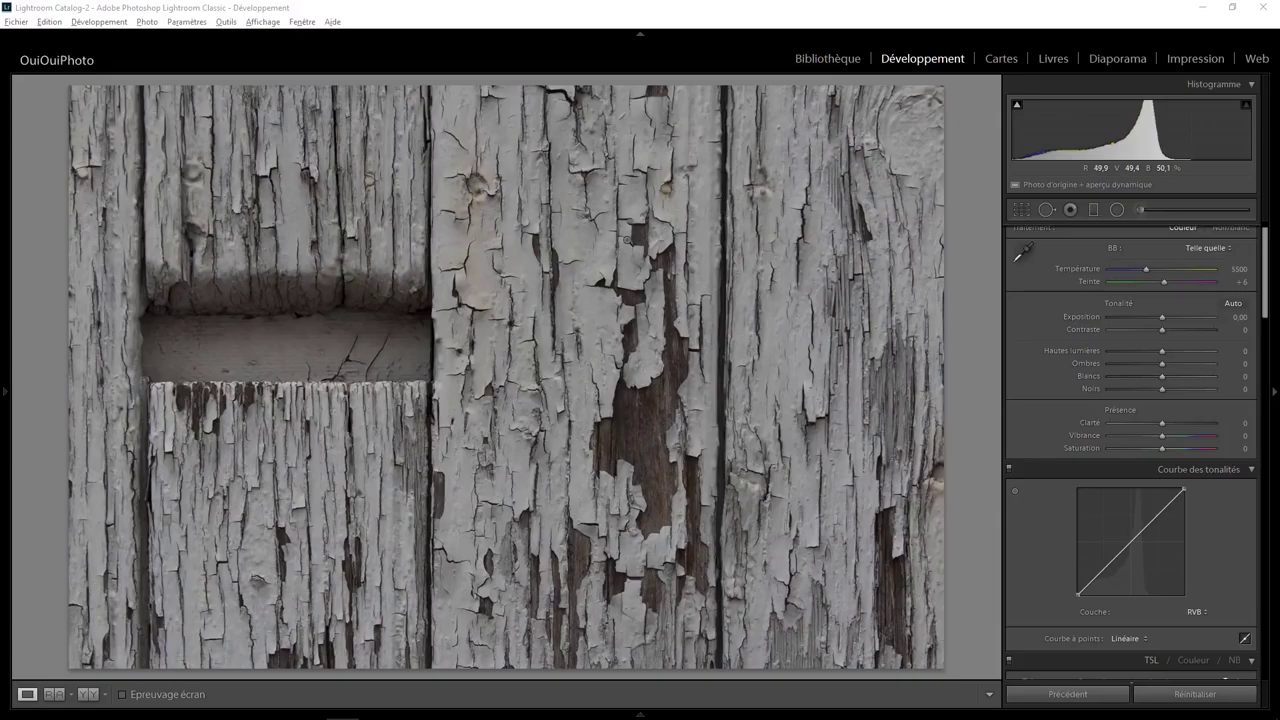
Step: Crop the wood photo in from its top-right corner, reposition it in the frame, and apply
click(1021, 209)
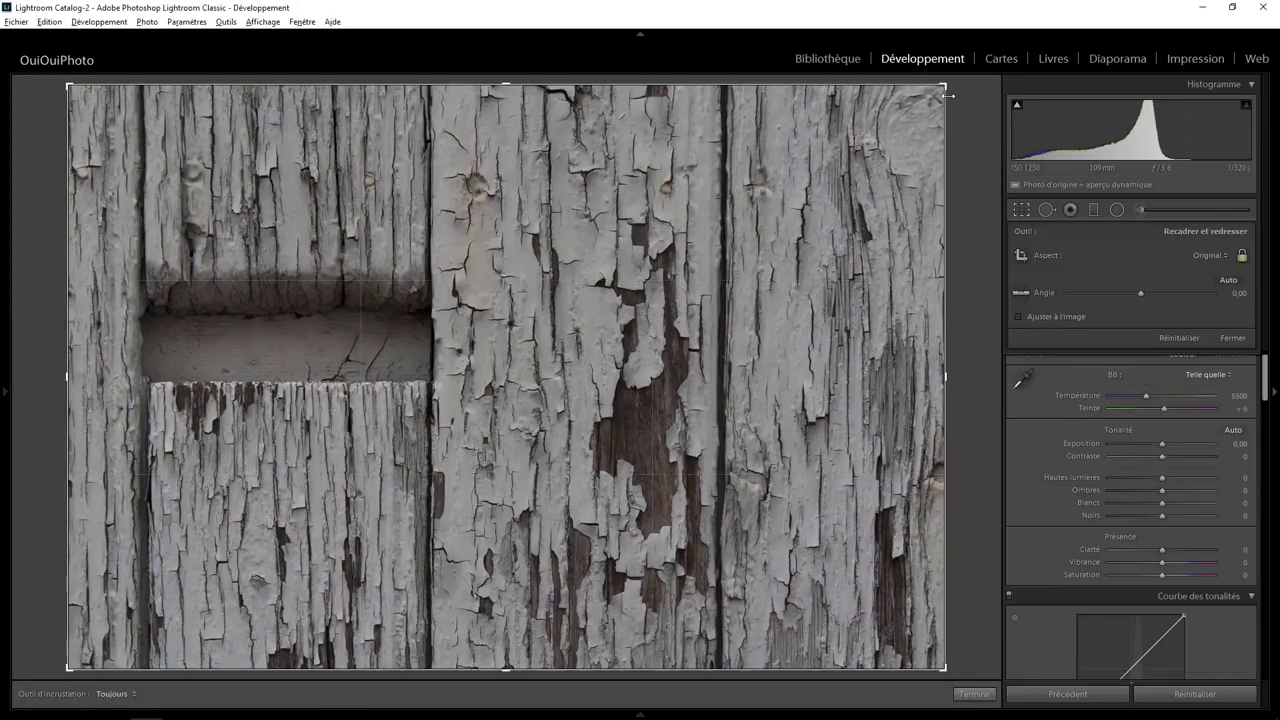
drag(947, 96, 909, 112)
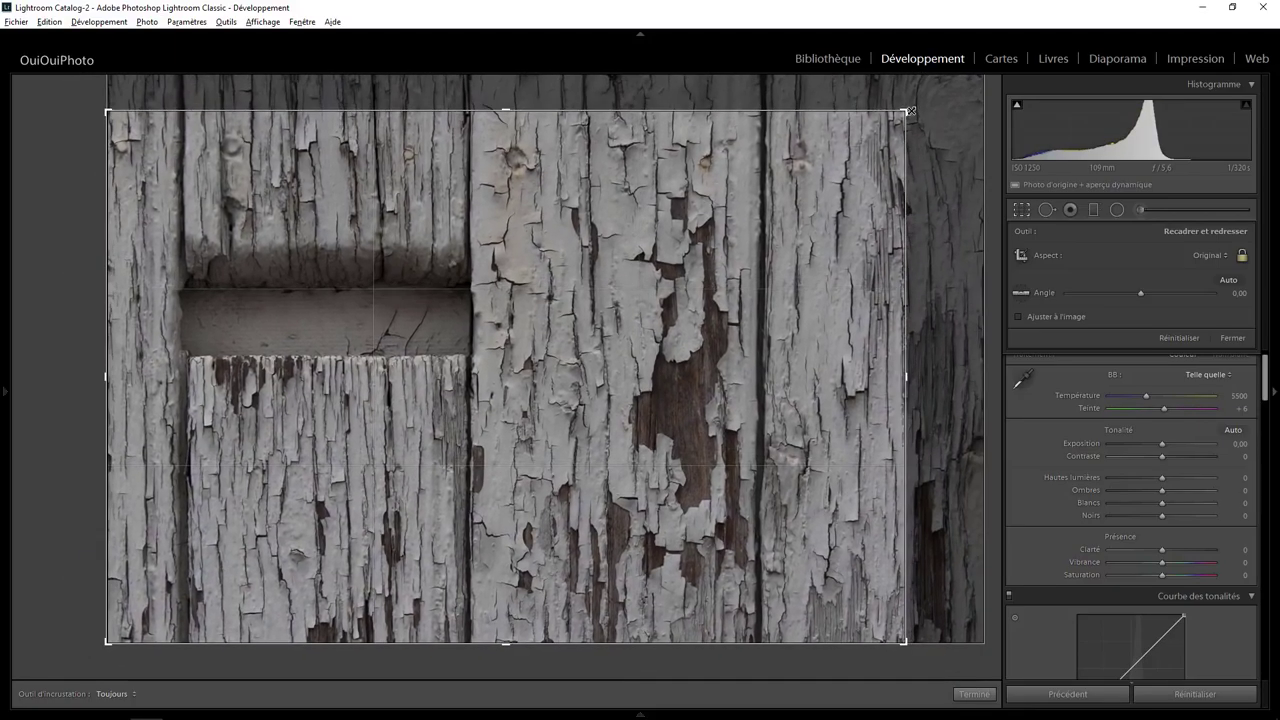
mouse_move(540, 326)
mouse_down()
mouse_move(540, 286)
mouse_move(543, 354)
mouse_move(554, 340)
mouse_up()
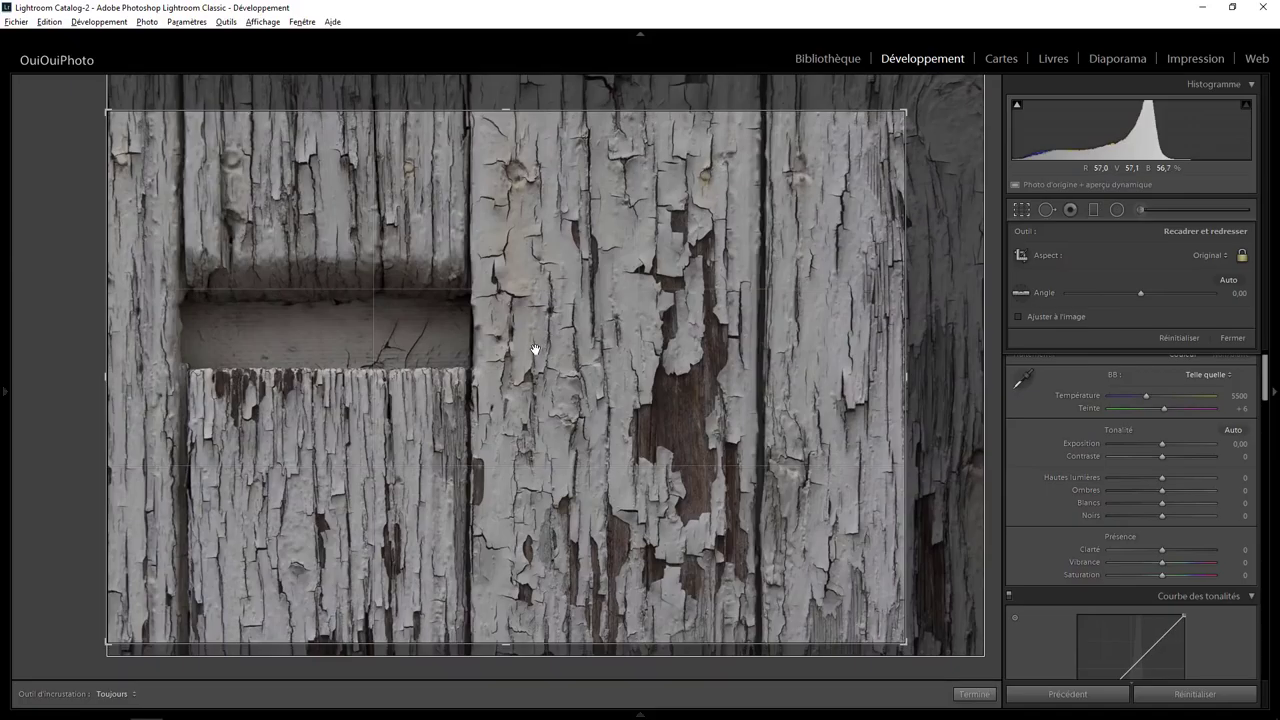
key(Return)
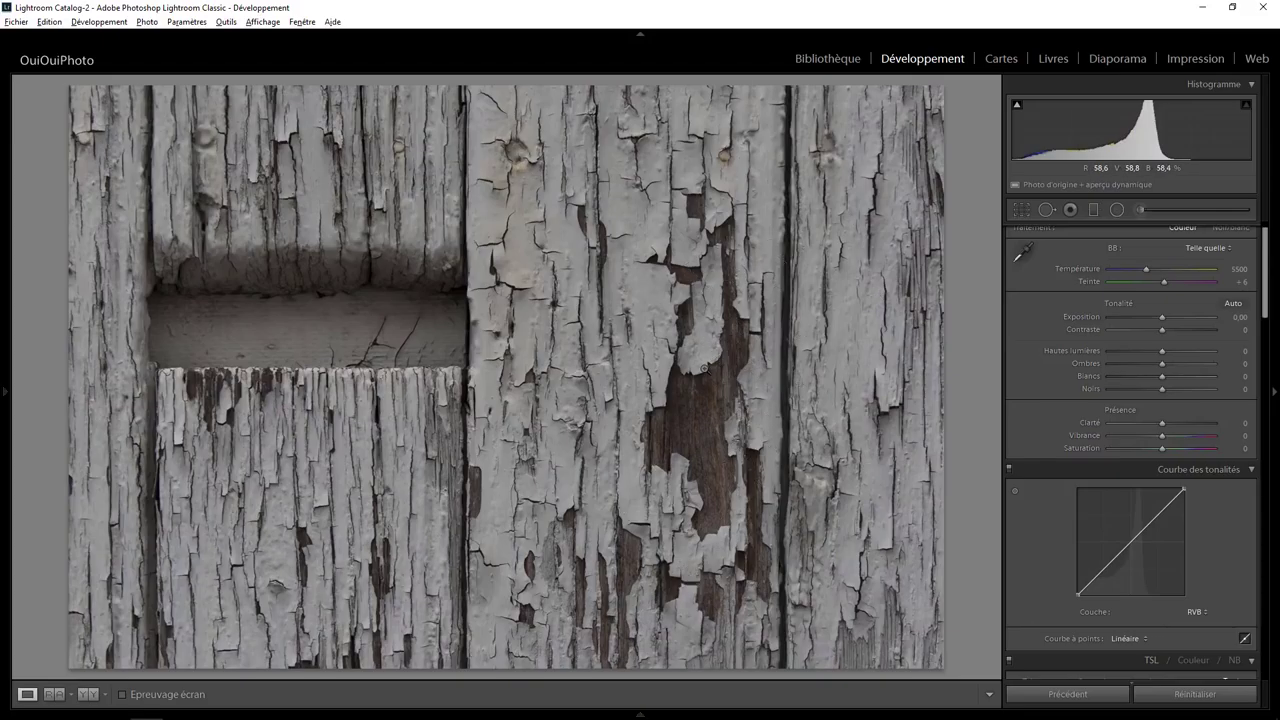
Step: Apply a Guided Upright correction with vertical guides on the right board seam and left board edge
drag(1266, 283, 1275, 570)
click(1198, 419)
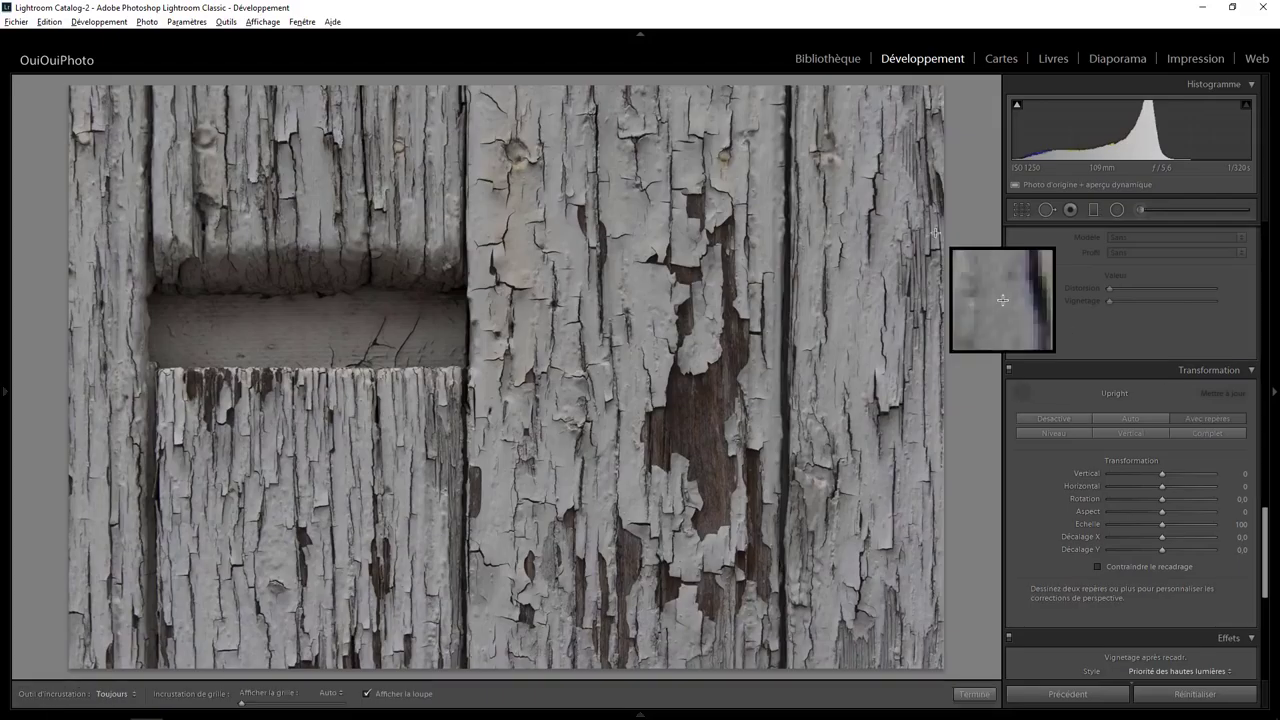
drag(789, 90, 784, 622)
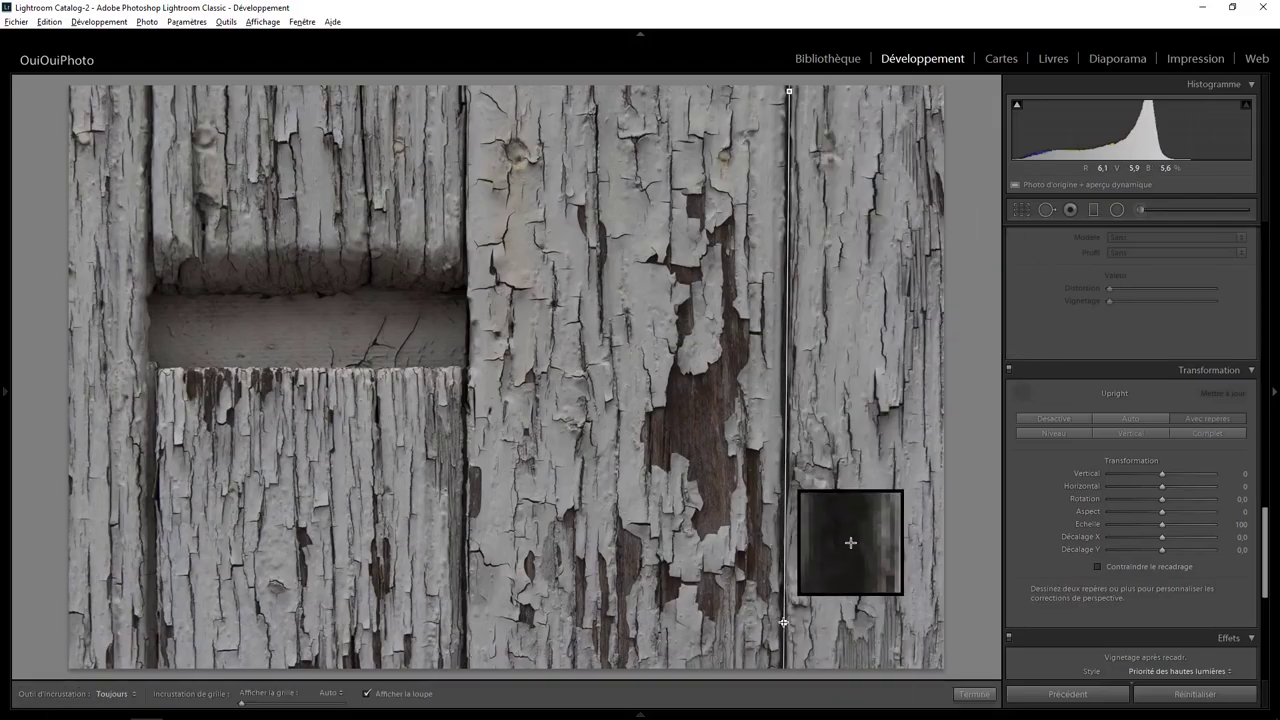
drag(149, 91, 150, 524)
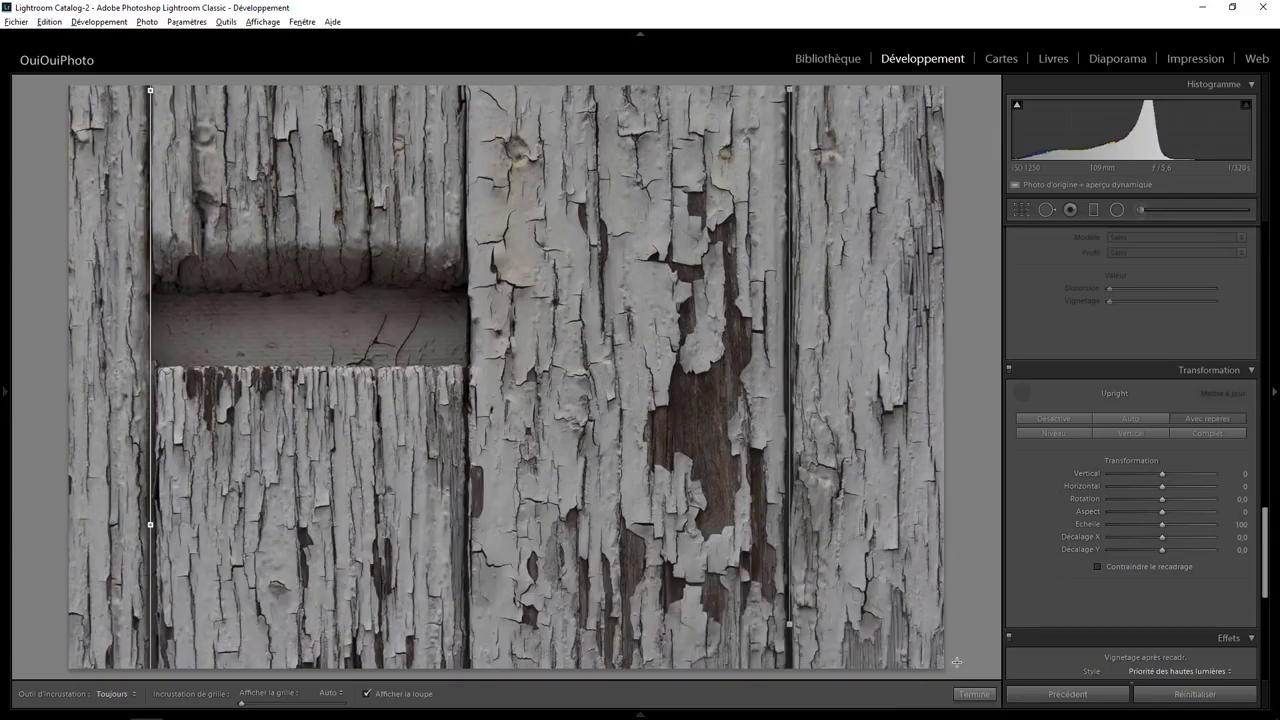
click(975, 693)
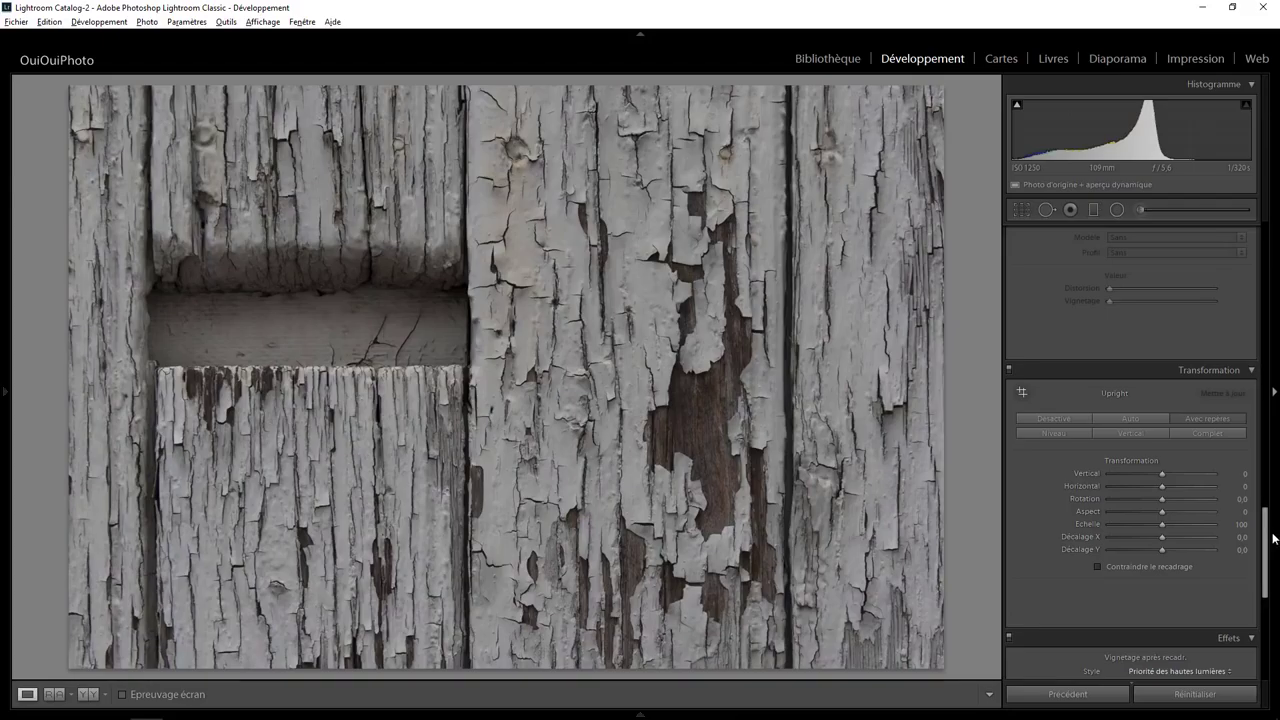
Step: Convert the wood photo to black and white, checking it against the colour version
drag(1266, 535, 1266, 250)
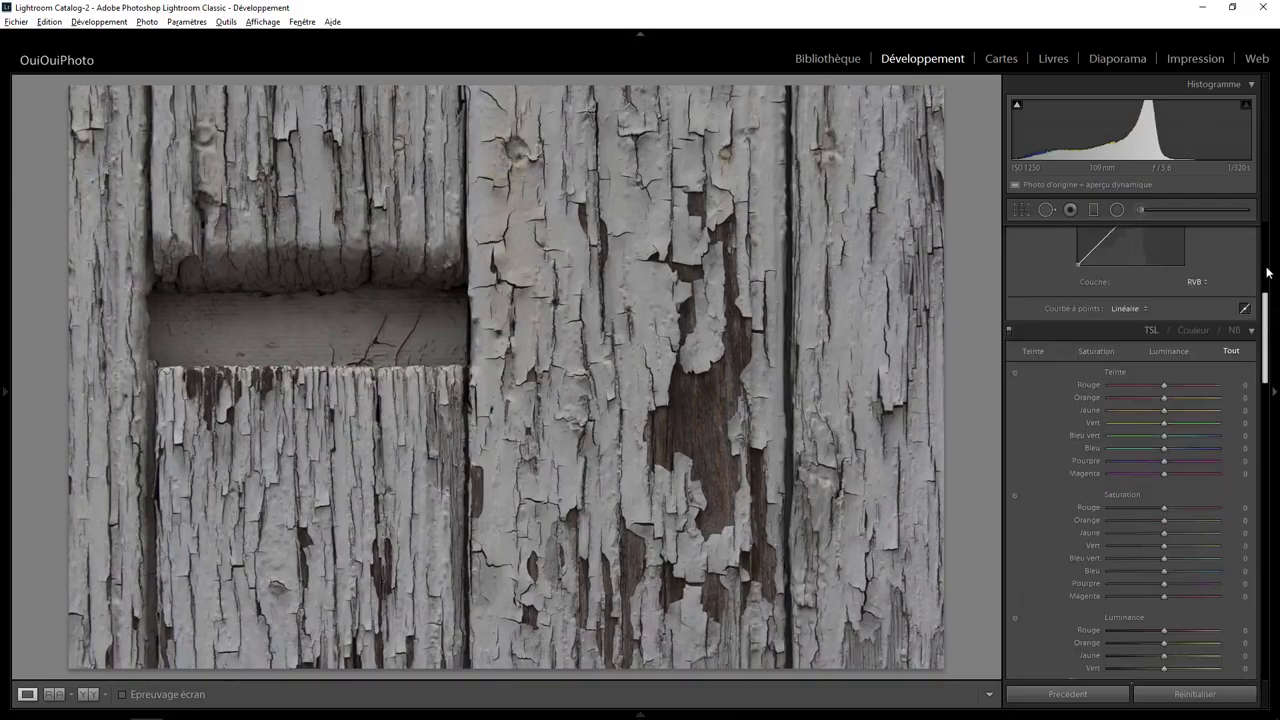
click(1229, 254)
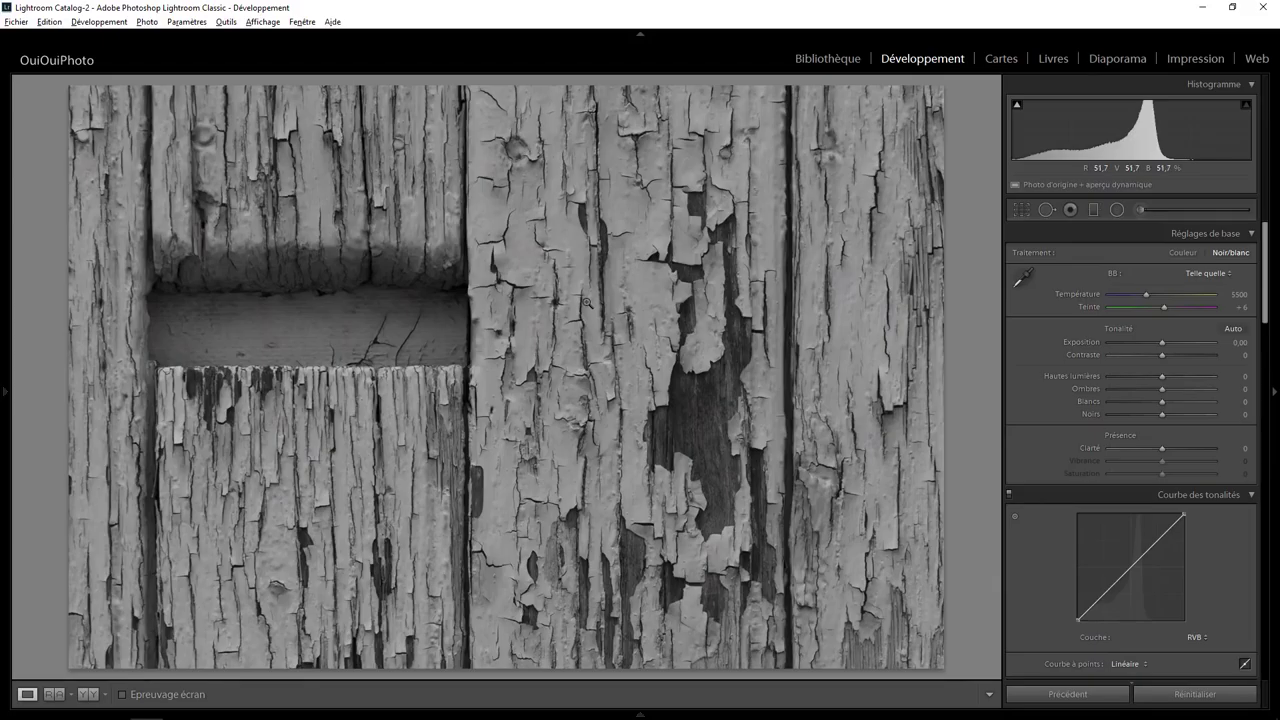
click(1183, 254)
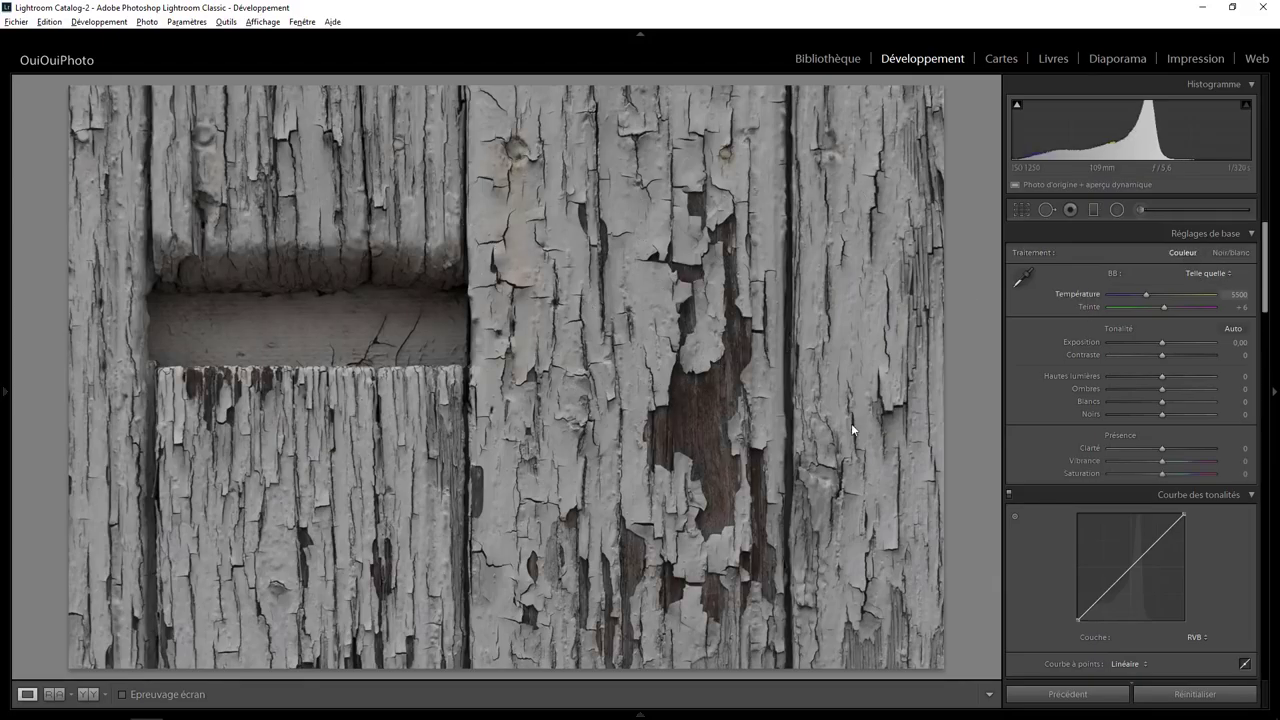
click(1230, 254)
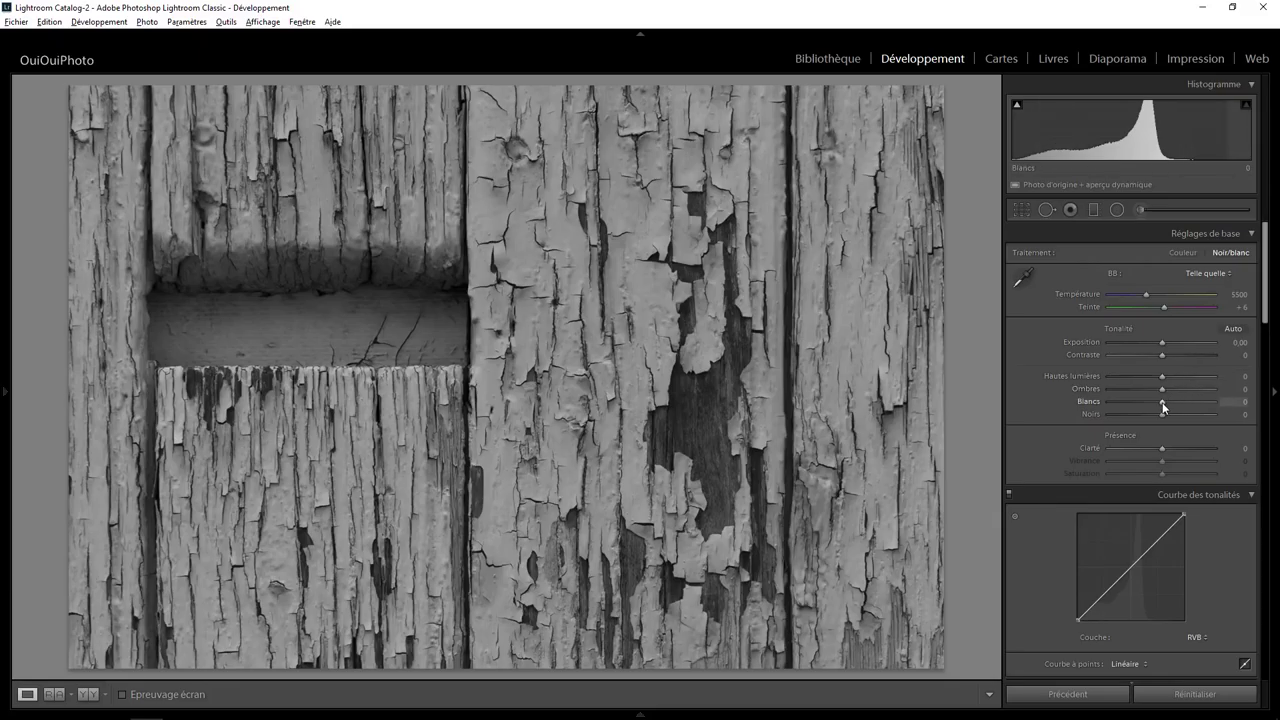
Step: Raise Blancs to +71 and Clarté to +71 to bring out the peeling texture
key(shift)
shift+double_click(1163, 404)
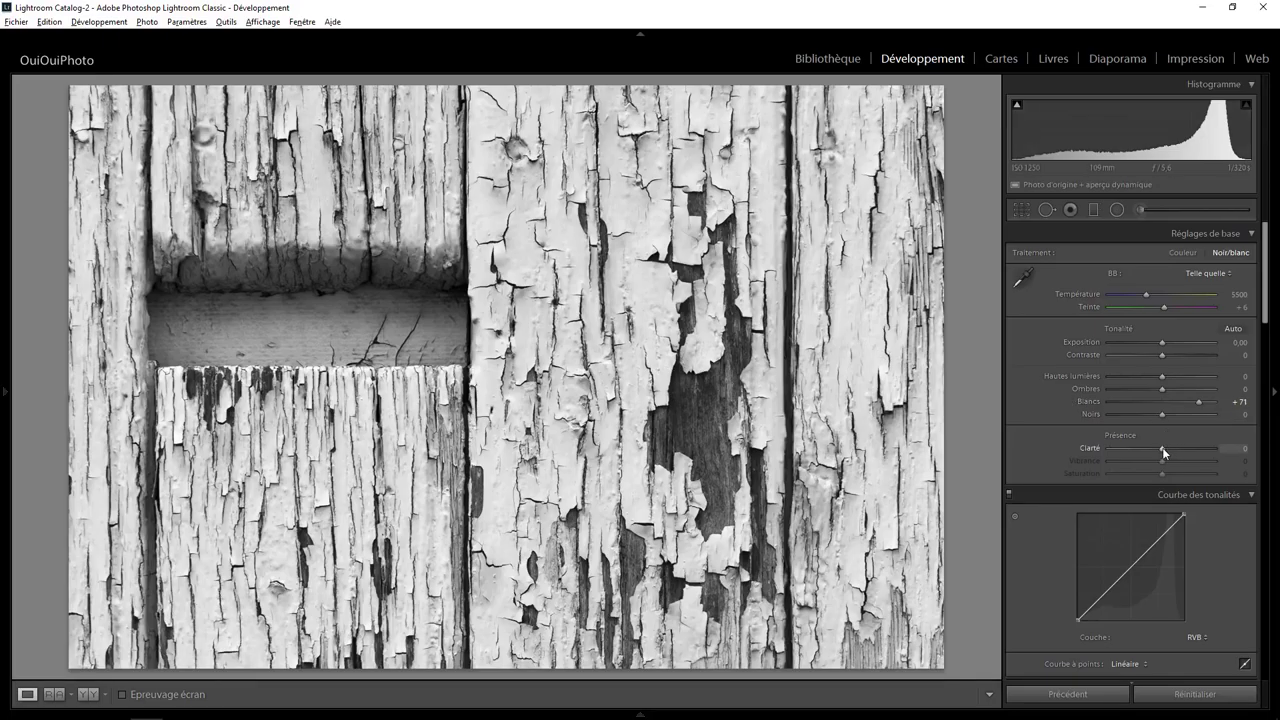
mouse_move(1163, 448)
mouse_down()
mouse_move(1211, 452)
mouse_move(1164, 458)
mouse_move(1208, 451)
mouse_move(1186, 453)
mouse_move(1207, 450)
mouse_move(1199, 457)
mouse_up()
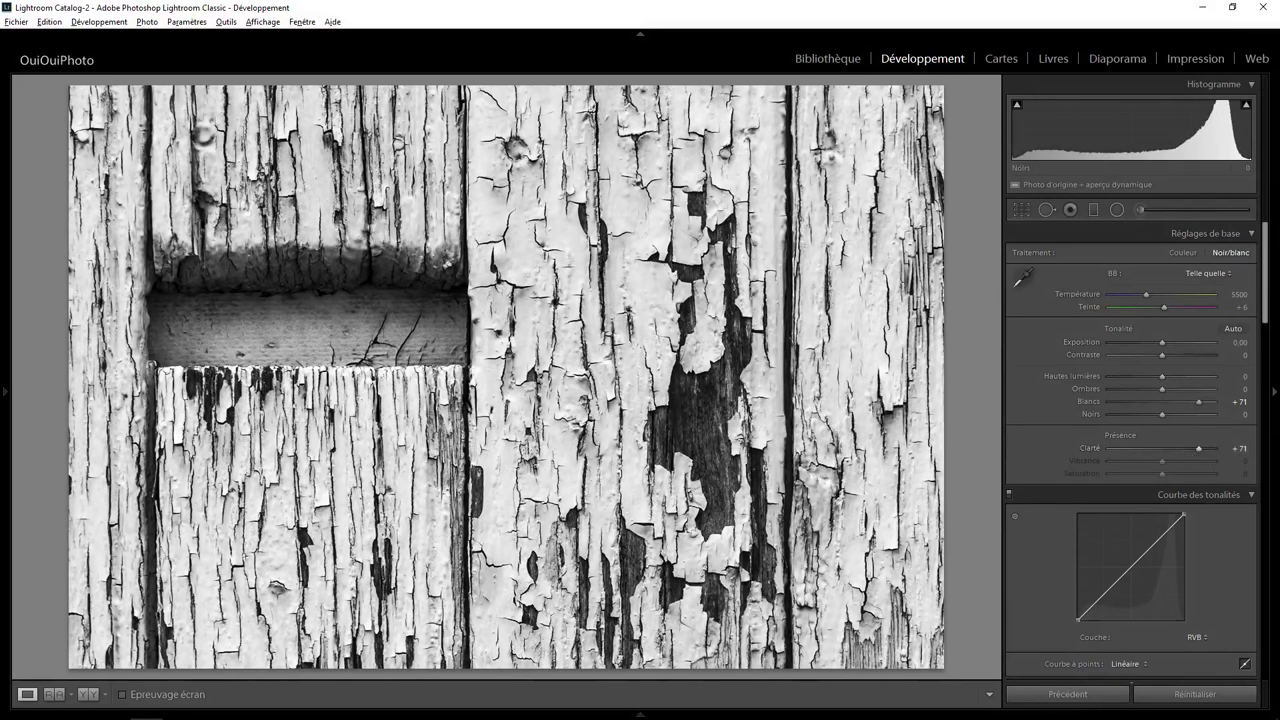
drag(1268, 299, 1268, 575)
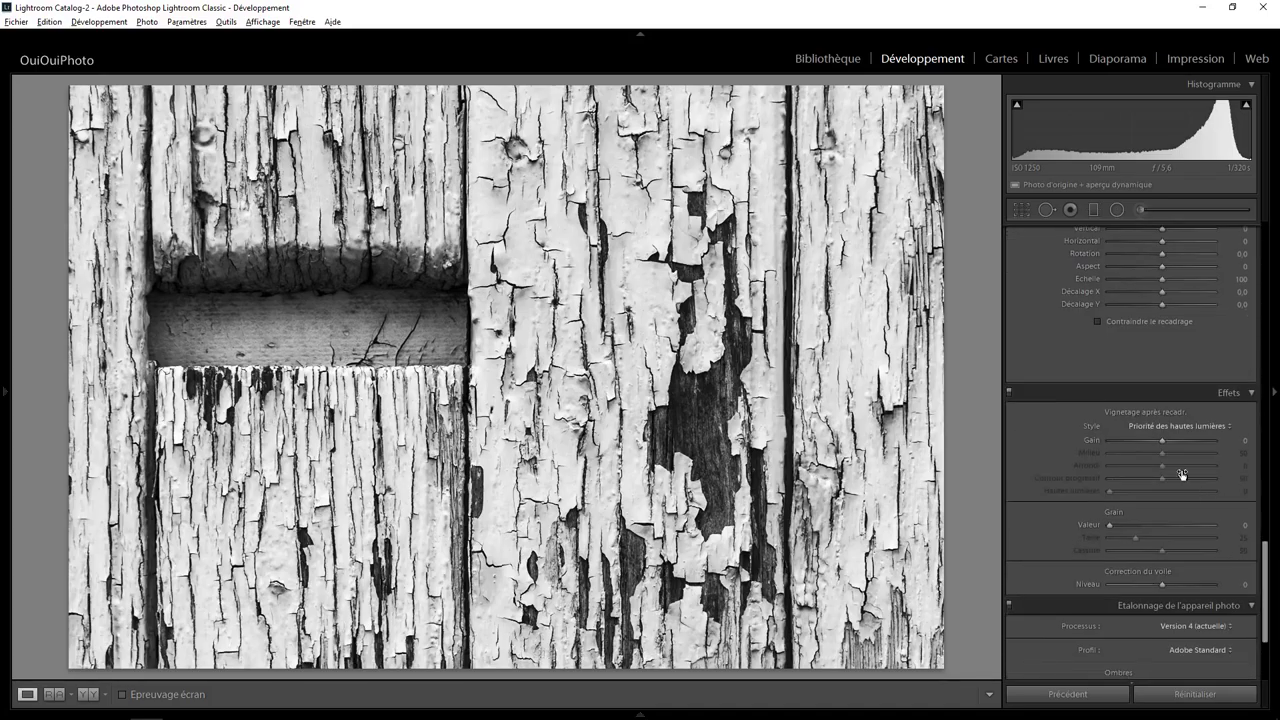
Step: Set the post-crop vignette Gain to −21 to darken the photo's edges
drag(1160, 440, 1149, 442)
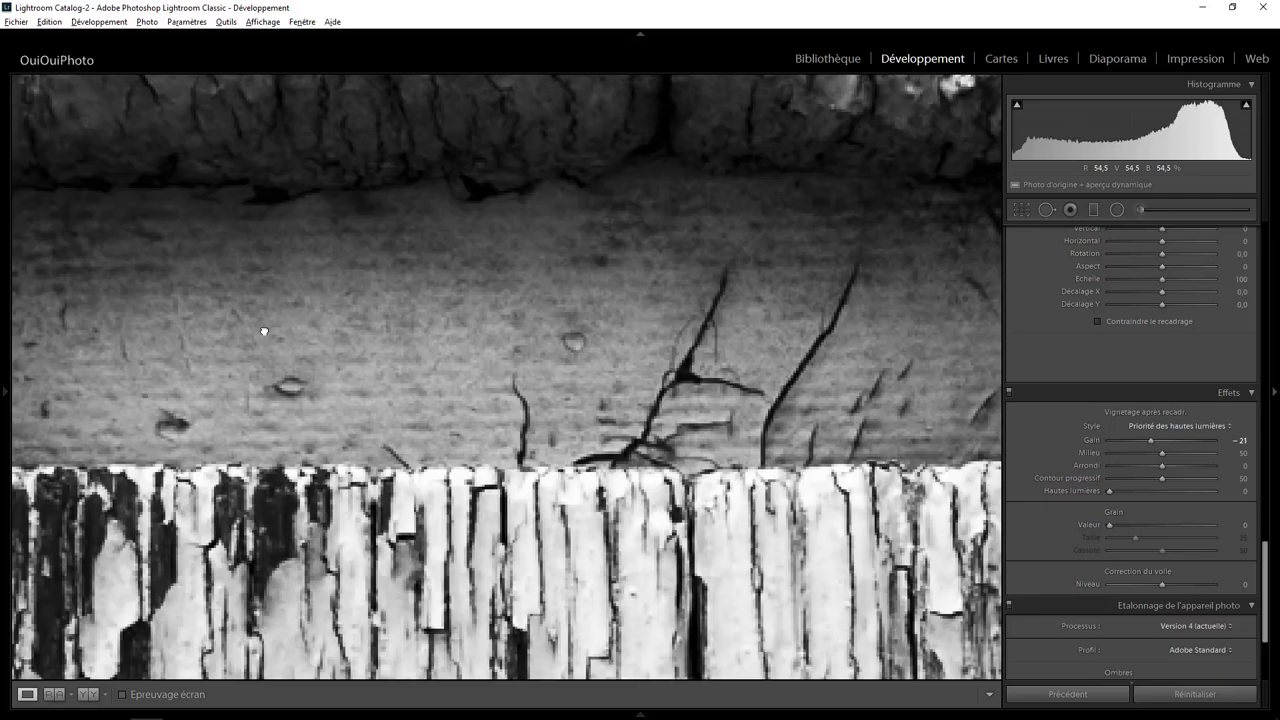
click(270, 330)
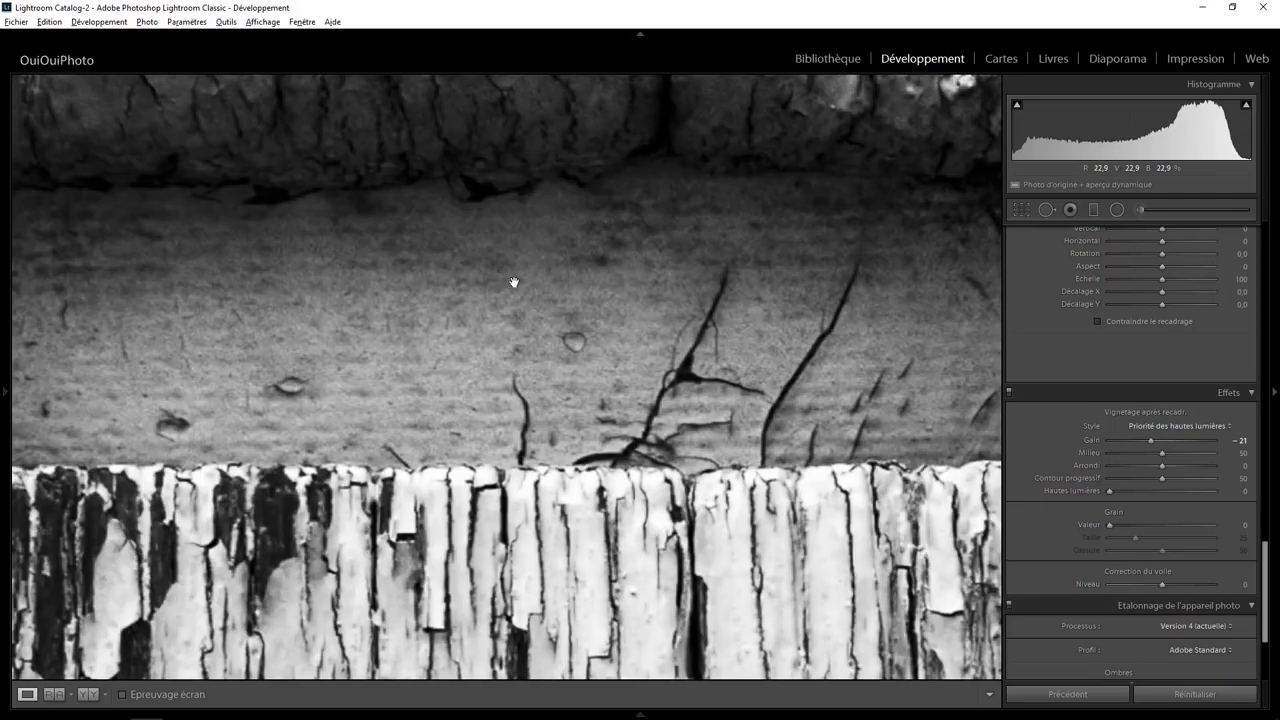
click(502, 297)
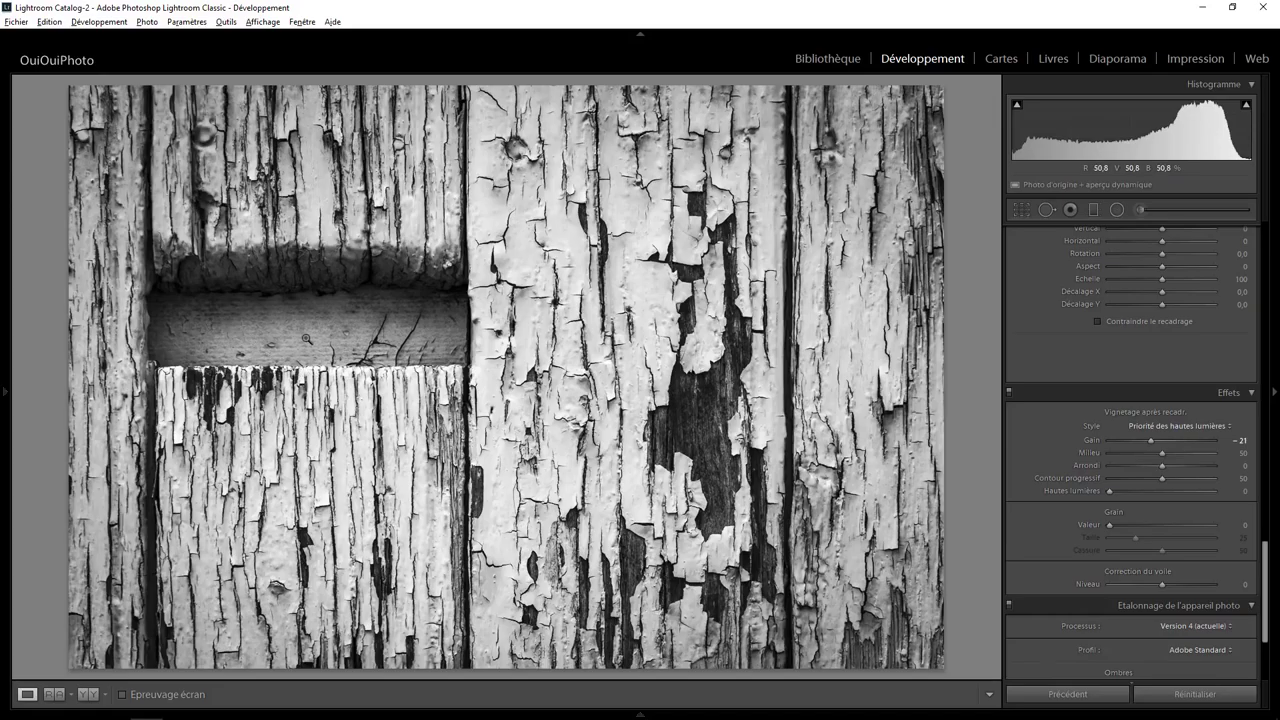
Step: Zoom 1:1 onto the slot between the boards and pick the Adjustment Brush at Exposure −4
click(279, 342)
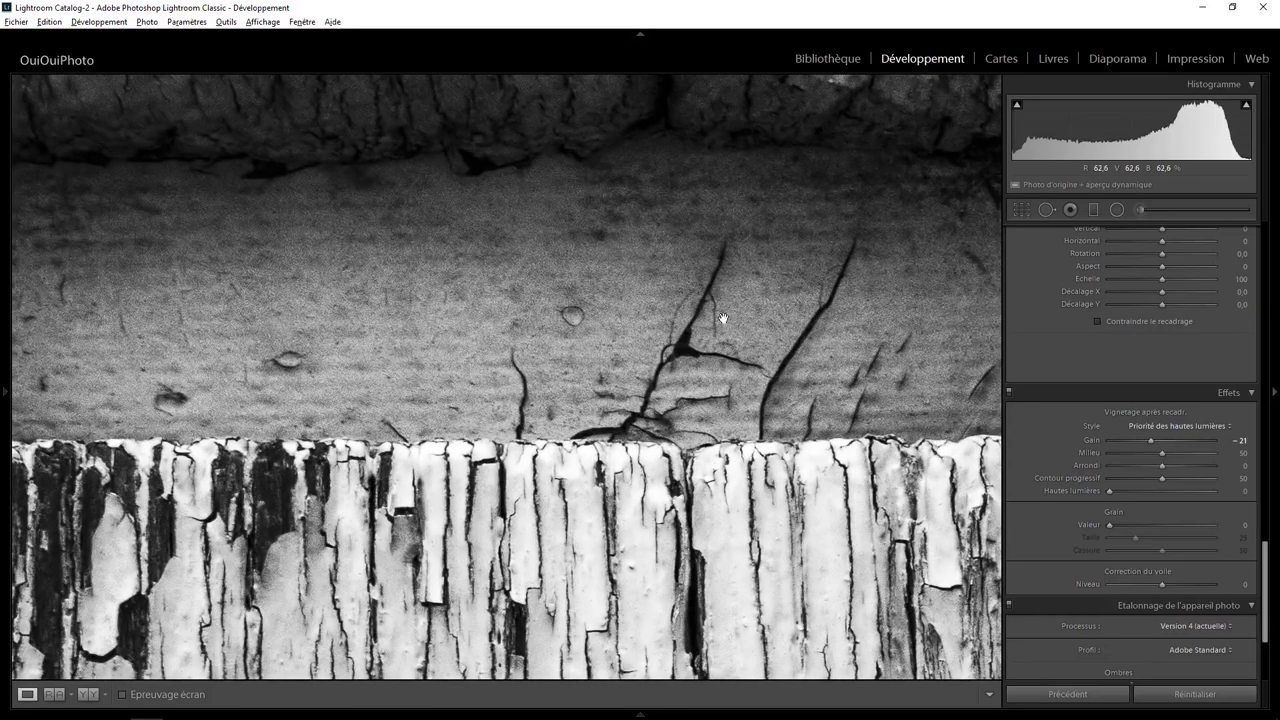
drag(481, 361, 246, 403)
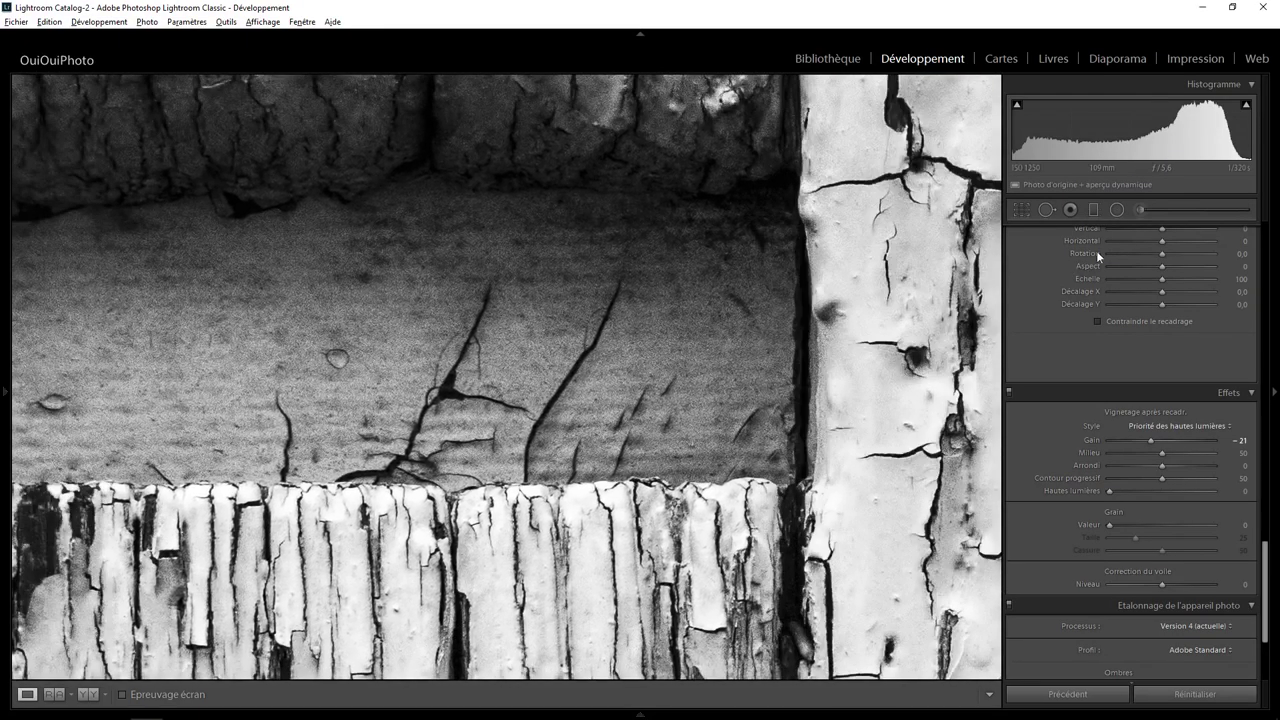
click(1137, 209)
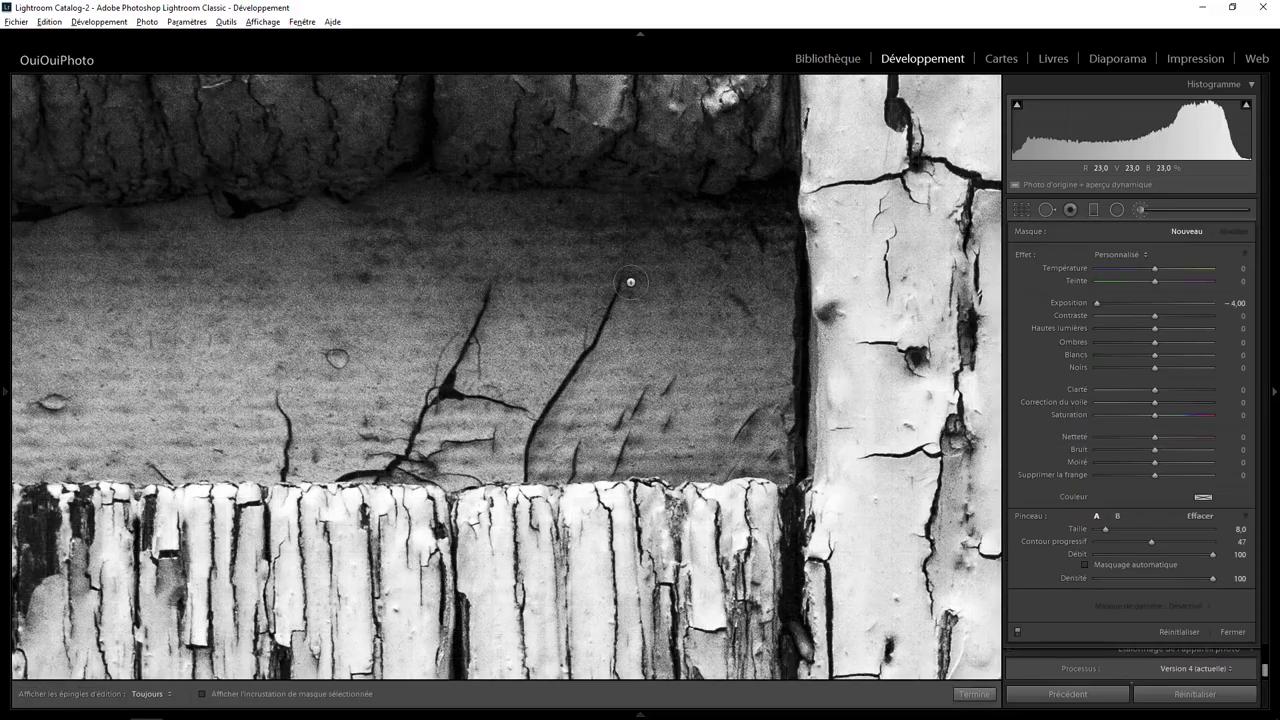
Step: Enlarge the brush and paint −4 exposure along the full length of the slot
scroll(652, 285, up, 4)
key(h)
mouse_move(582, 246)
mouse_down()
mouse_move(757, 233)
mouse_move(765, 432)
mouse_move(594, 450)
mouse_move(105, 440)
mouse_move(723, 371)
mouse_move(613, 290)
mouse_move(420, 243)
mouse_move(406, 211)
mouse_move(477, 217)
mouse_move(698, 330)
mouse_move(516, 310)
mouse_move(596, 336)
mouse_move(620, 389)
mouse_move(602, 414)
mouse_move(460, 289)
mouse_move(374, 329)
mouse_up()
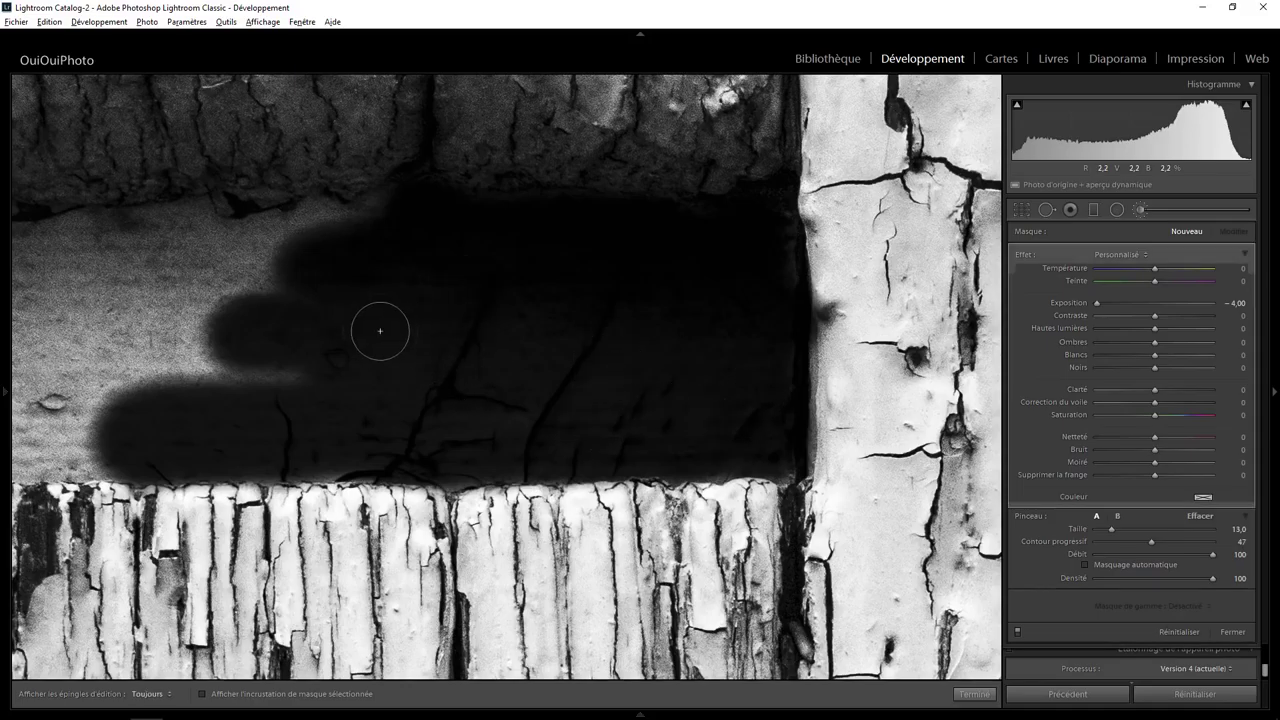
drag(252, 342, 777, 363)
key(h)
mouse_move(886, 271)
mouse_down()
mouse_move(708, 264)
mouse_move(594, 277)
mouse_move(443, 257)
mouse_move(275, 279)
mouse_move(163, 266)
mouse_move(158, 441)
mouse_move(209, 470)
mouse_move(670, 476)
mouse_move(777, 351)
mouse_move(251, 343)
mouse_move(765, 331)
mouse_move(383, 311)
mouse_move(766, 400)
mouse_move(193, 401)
mouse_move(408, 391)
mouse_move(546, 417)
mouse_move(840, 331)
mouse_move(871, 426)
mouse_move(814, 460)
mouse_move(890, 469)
mouse_move(786, 466)
mouse_move(846, 466)
mouse_move(820, 389)
mouse_up()
key(h)
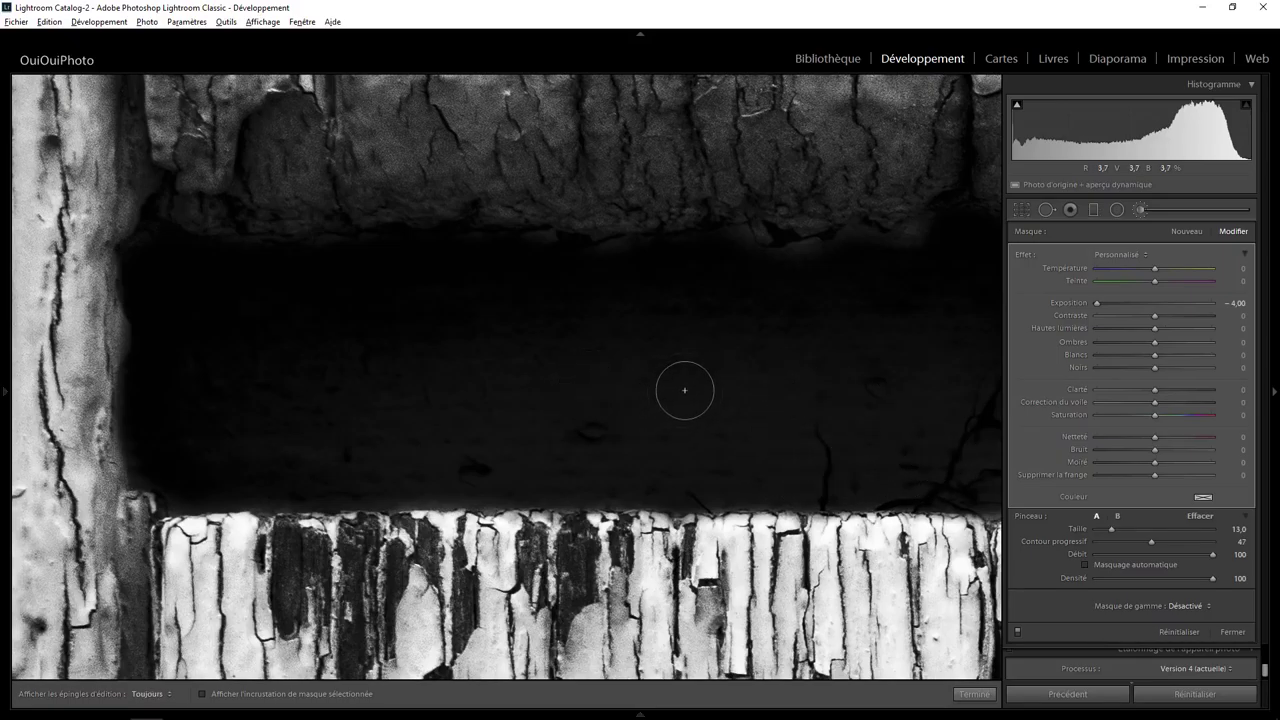
Step: Commit the brush adjustment, zoom out to the whole photo, and switch to the Library
click(974, 694)
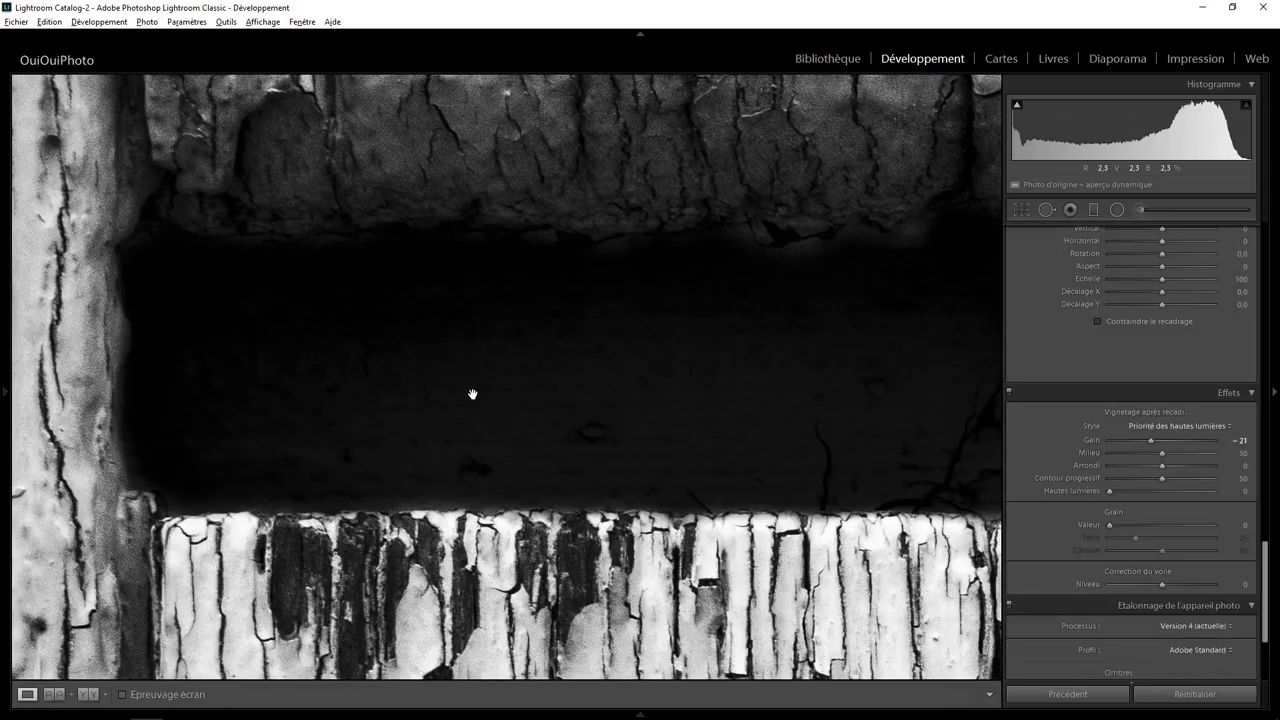
click(508, 379)
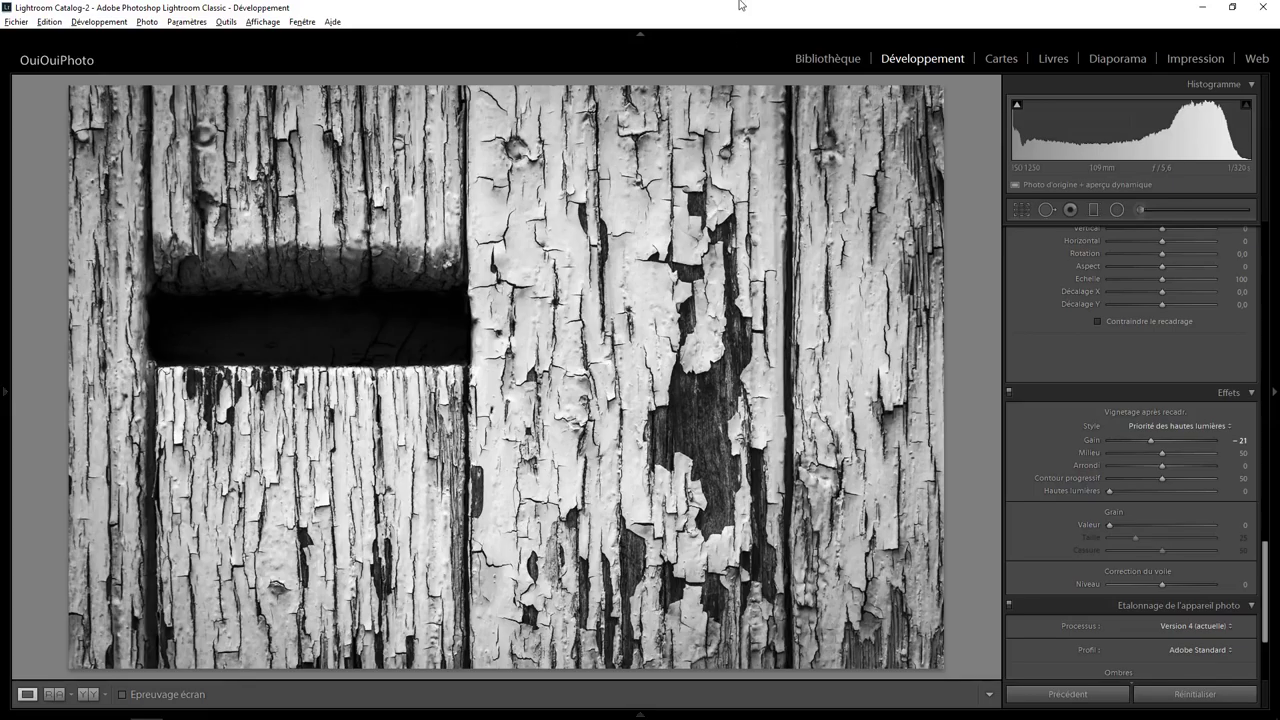
click(815, 70)
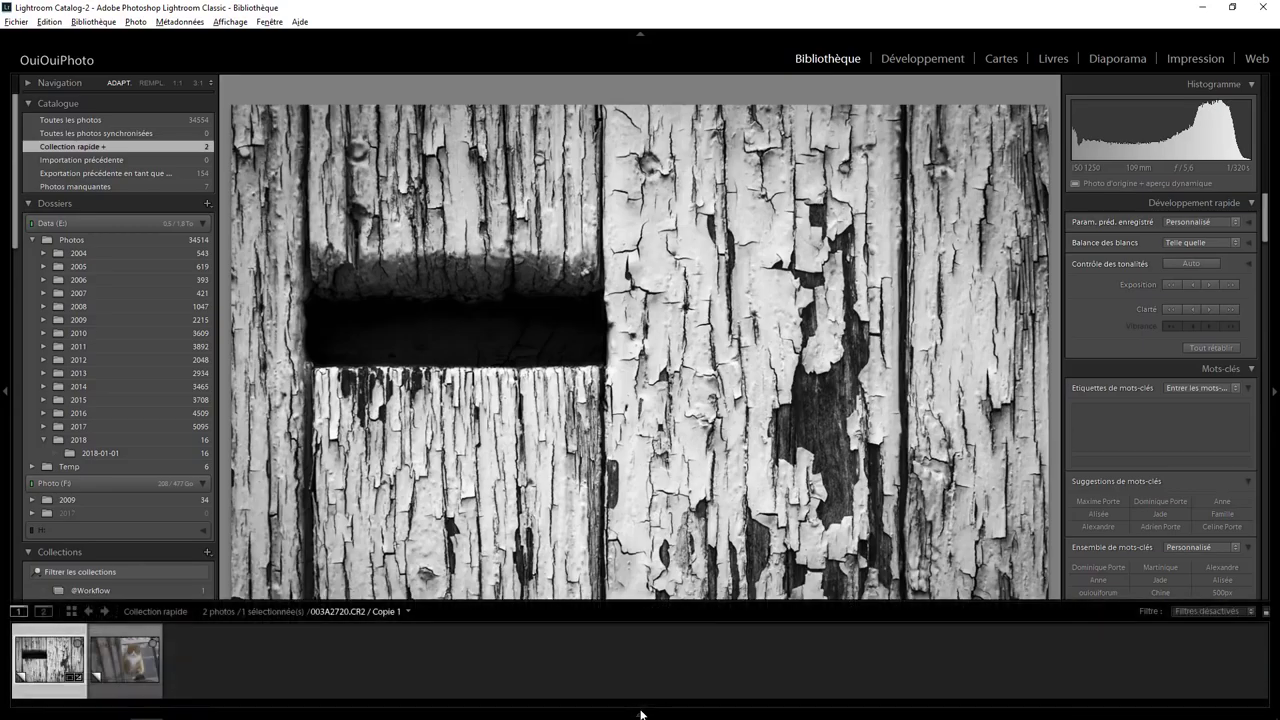
Step: Open the ginger cat photo in Photoshop CC as 003A2760-Modifier-2.psd
click(142, 664)
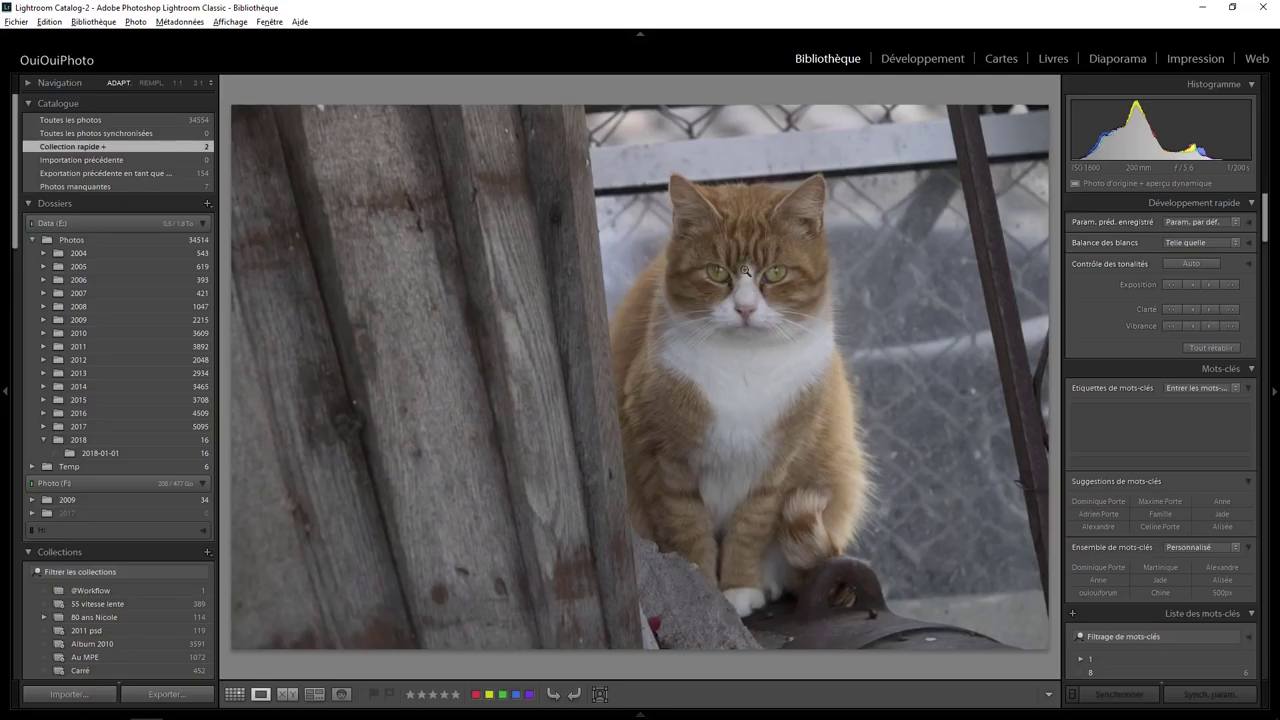
right_click(730, 268)
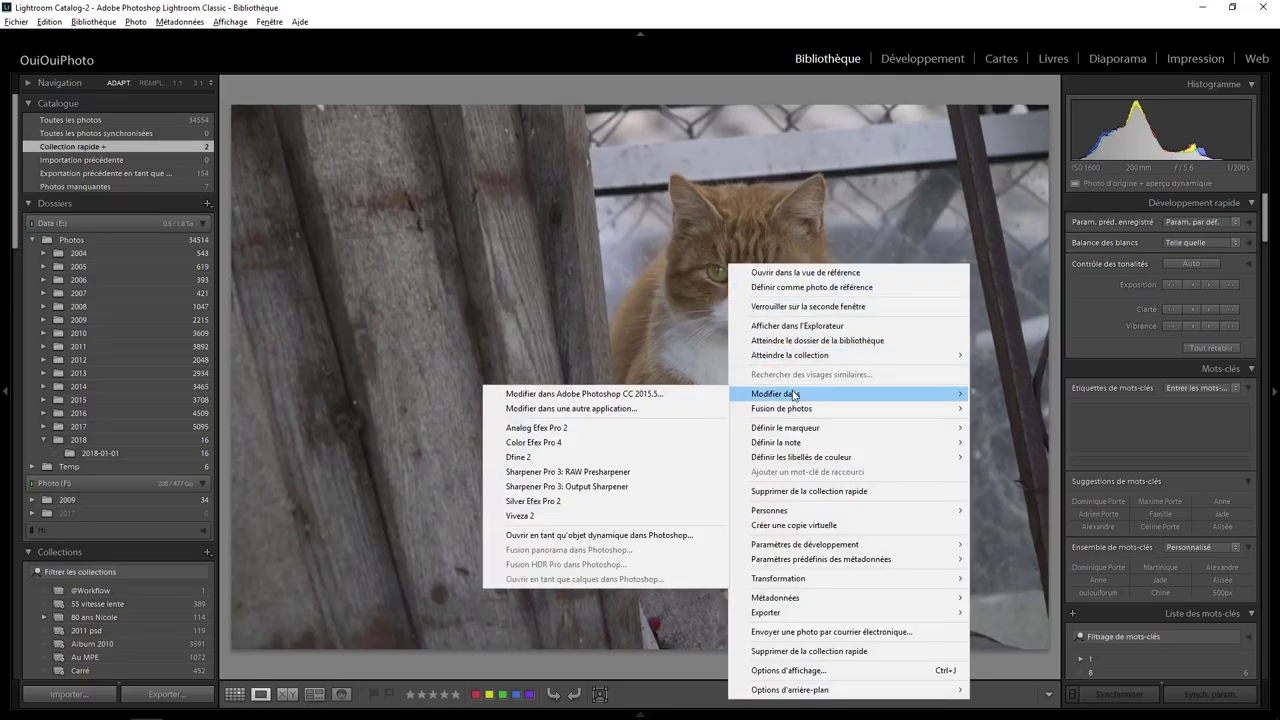
mouse_move(800, 394)
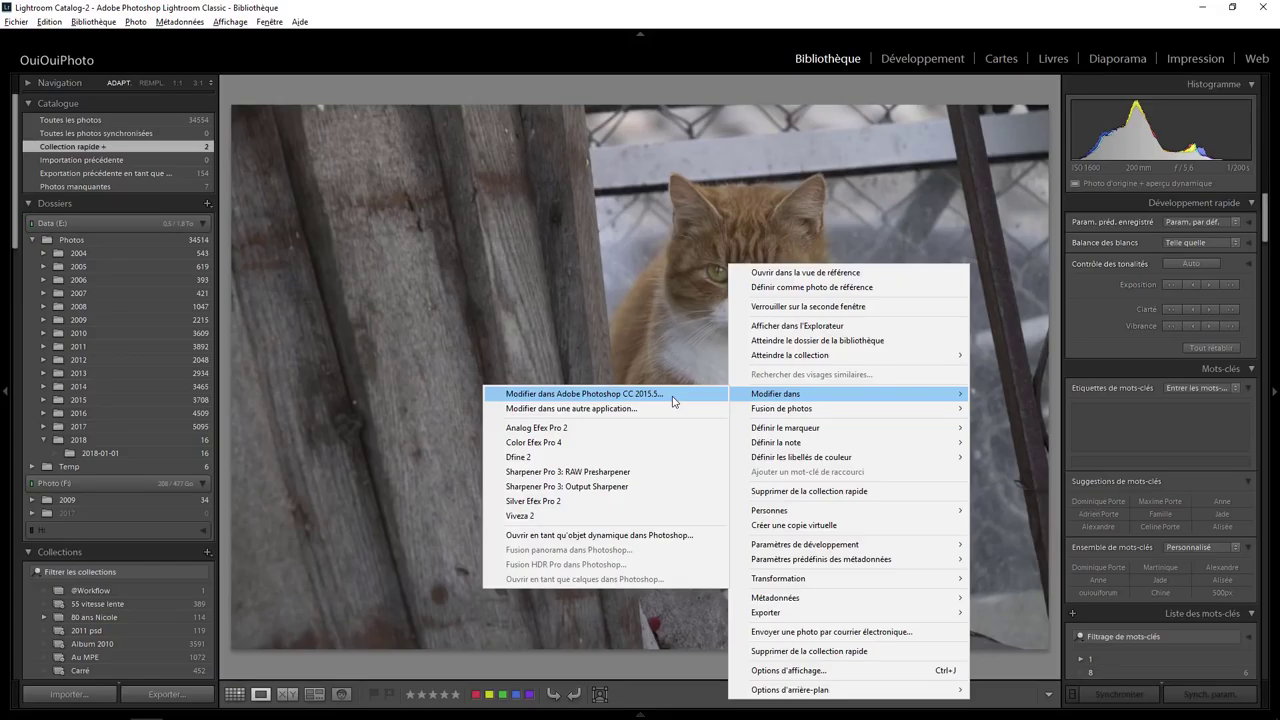
click(673, 401)
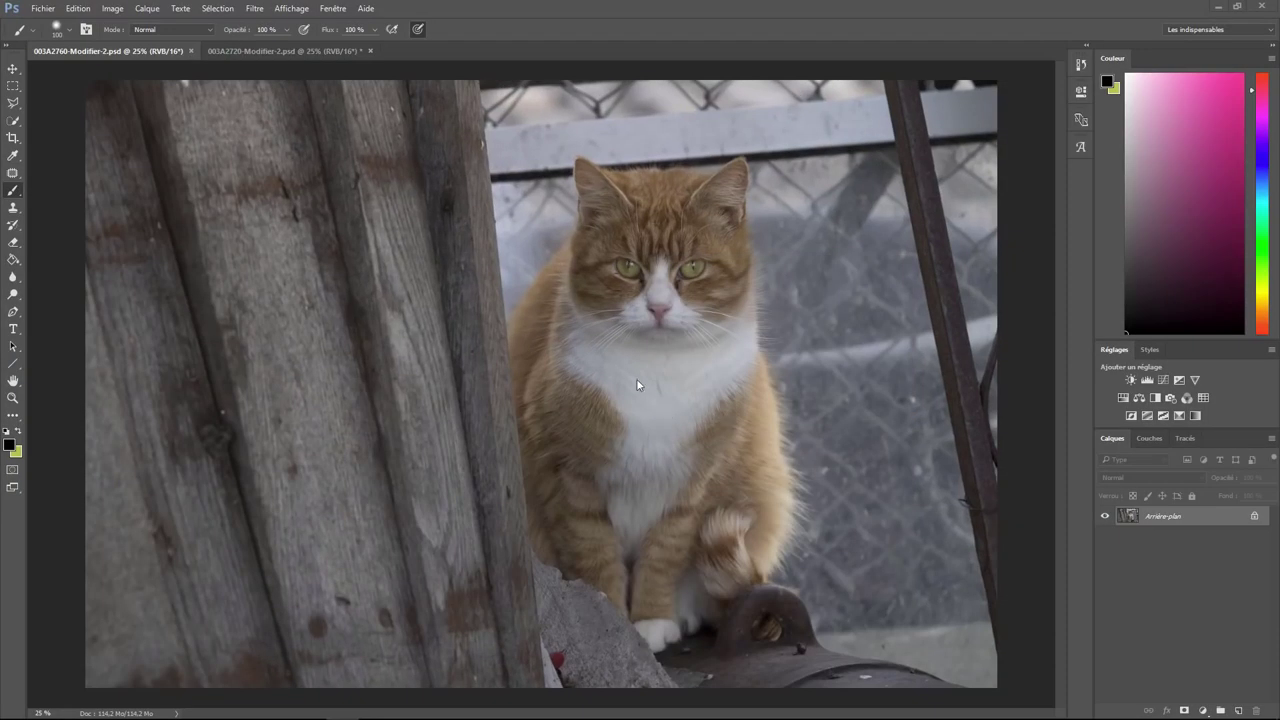
Step: Draw an elliptical marquee around the cat's head and center it on the face
click(272, 50)
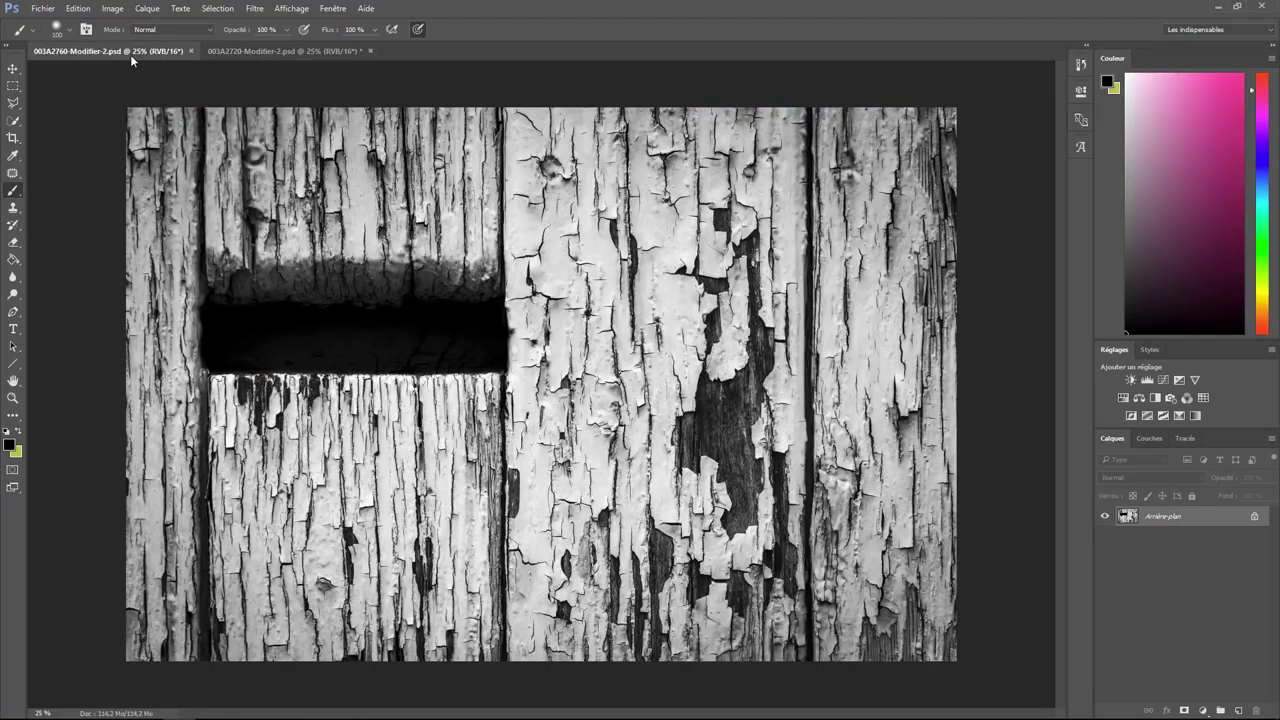
click(131, 55)
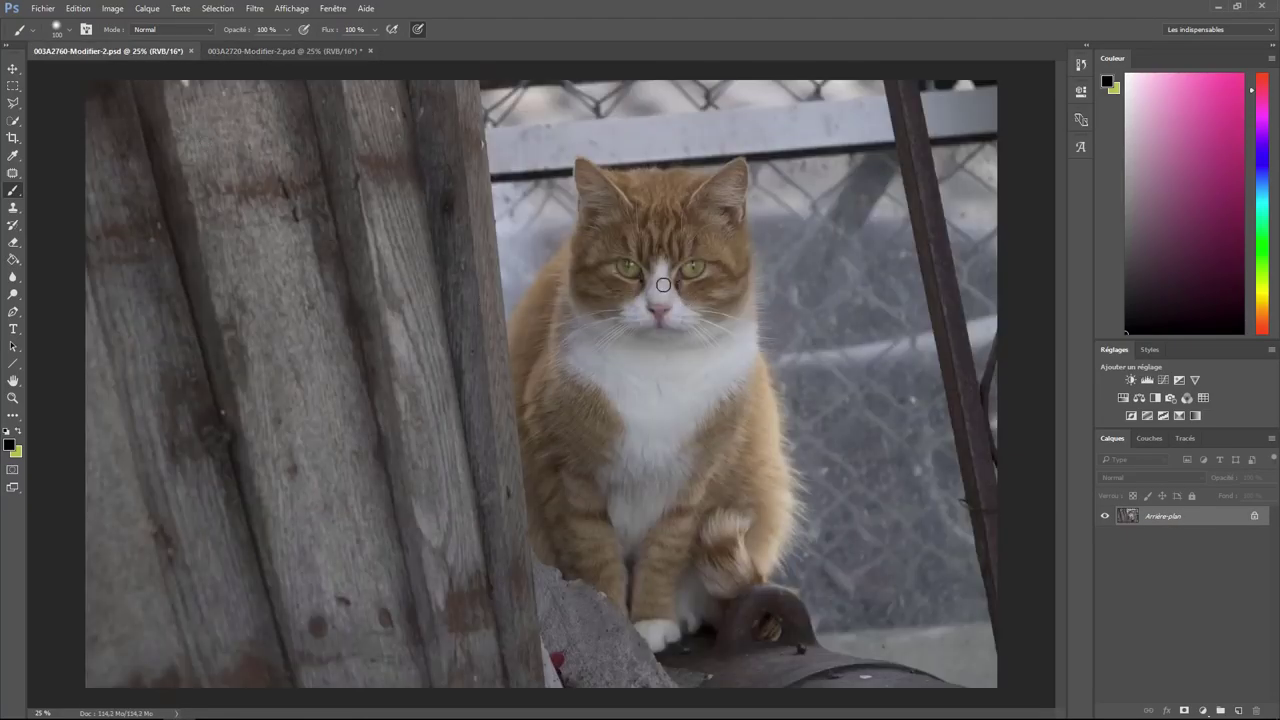
click(14, 88)
right_click(14, 88)
click(56, 100)
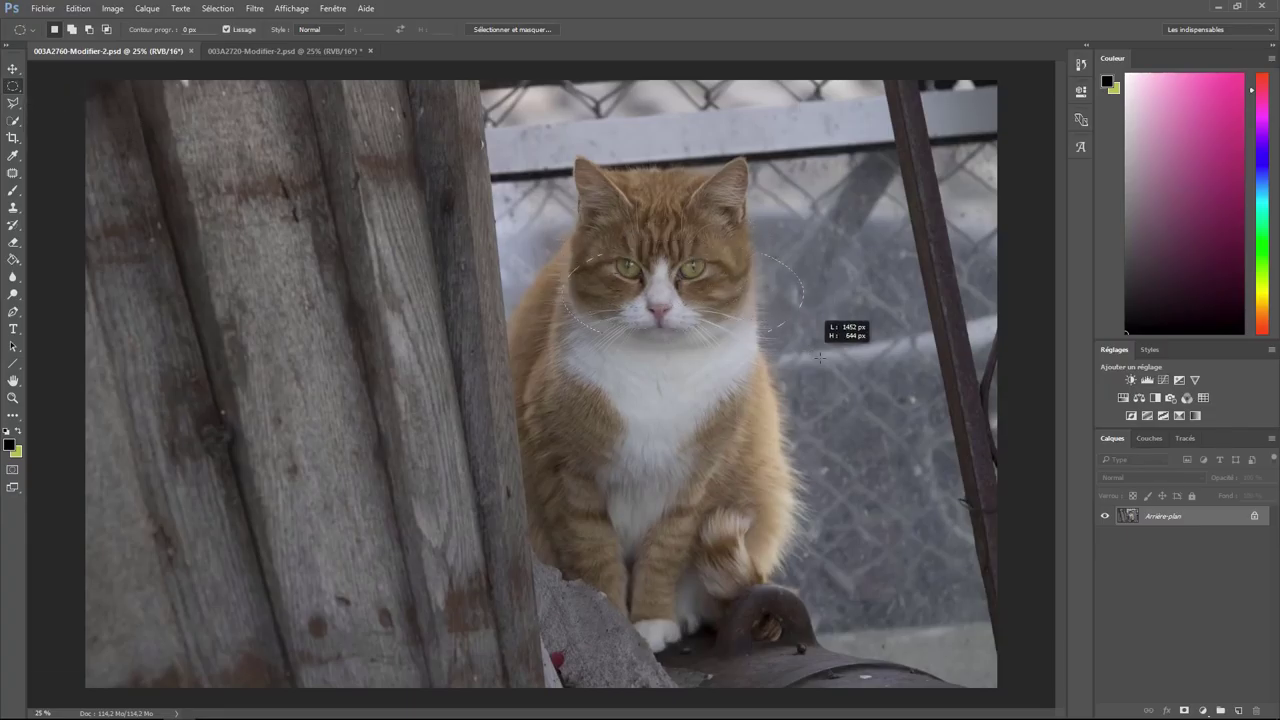
drag(562, 240, 830, 352)
drag(756, 340, 693, 286)
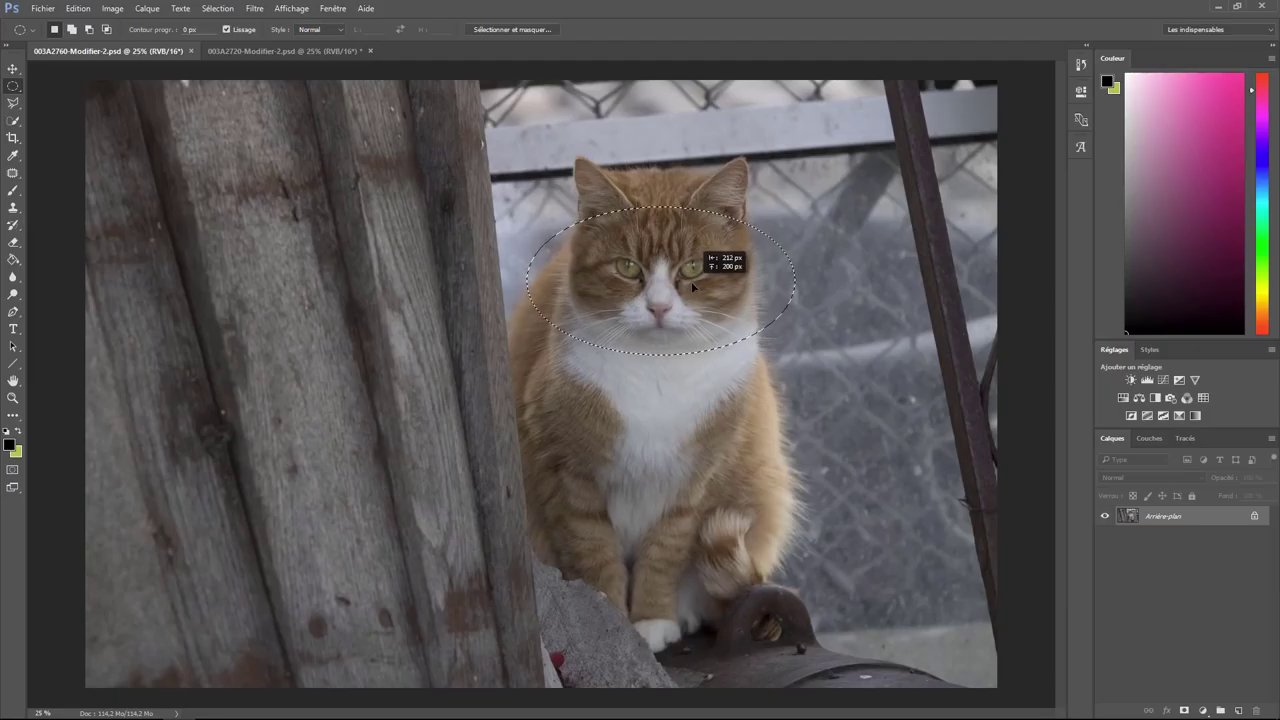
Step: Feather the oval selection by about 81 px in Sélectionner et masquer
click(512, 29)
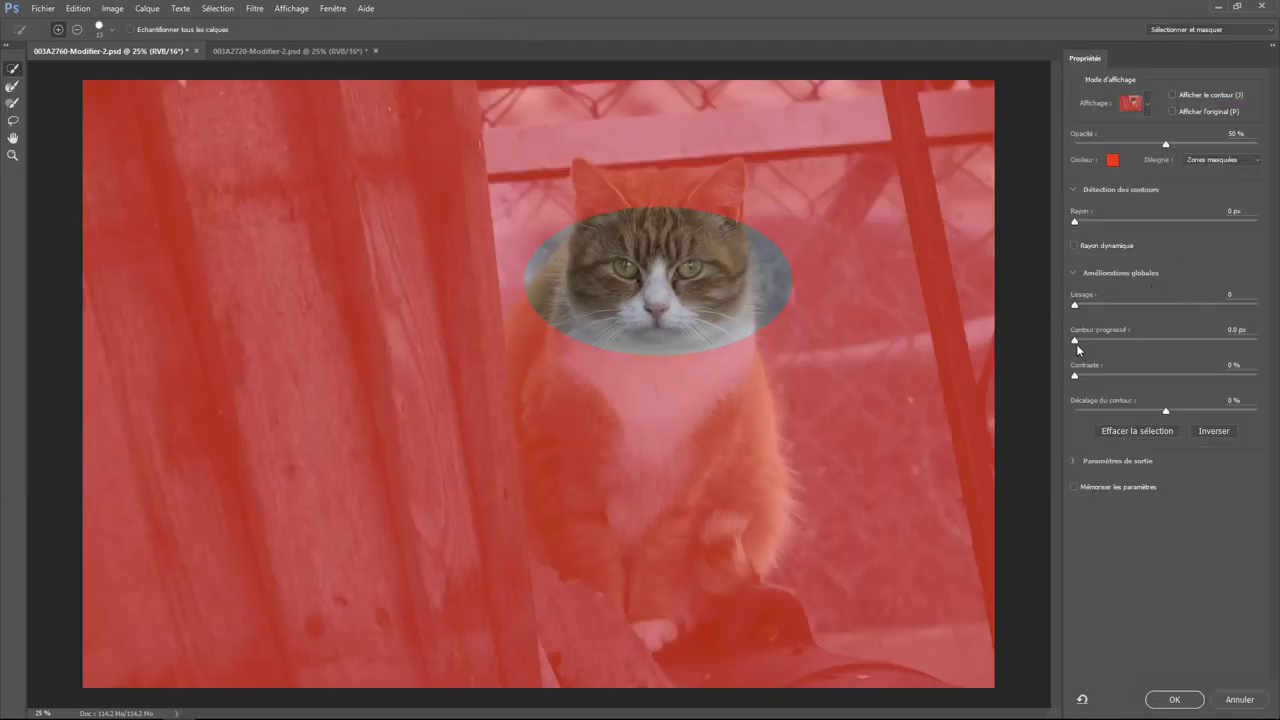
drag(1075, 341, 1186, 351)
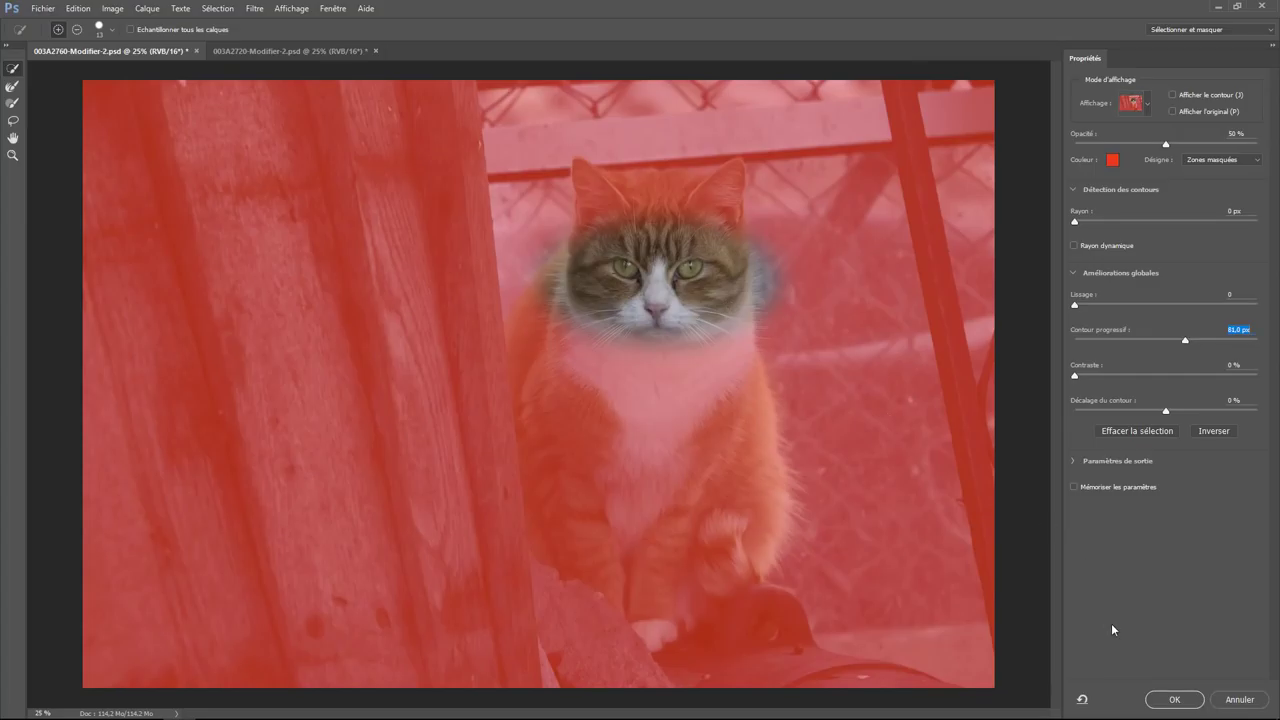
click(1175, 699)
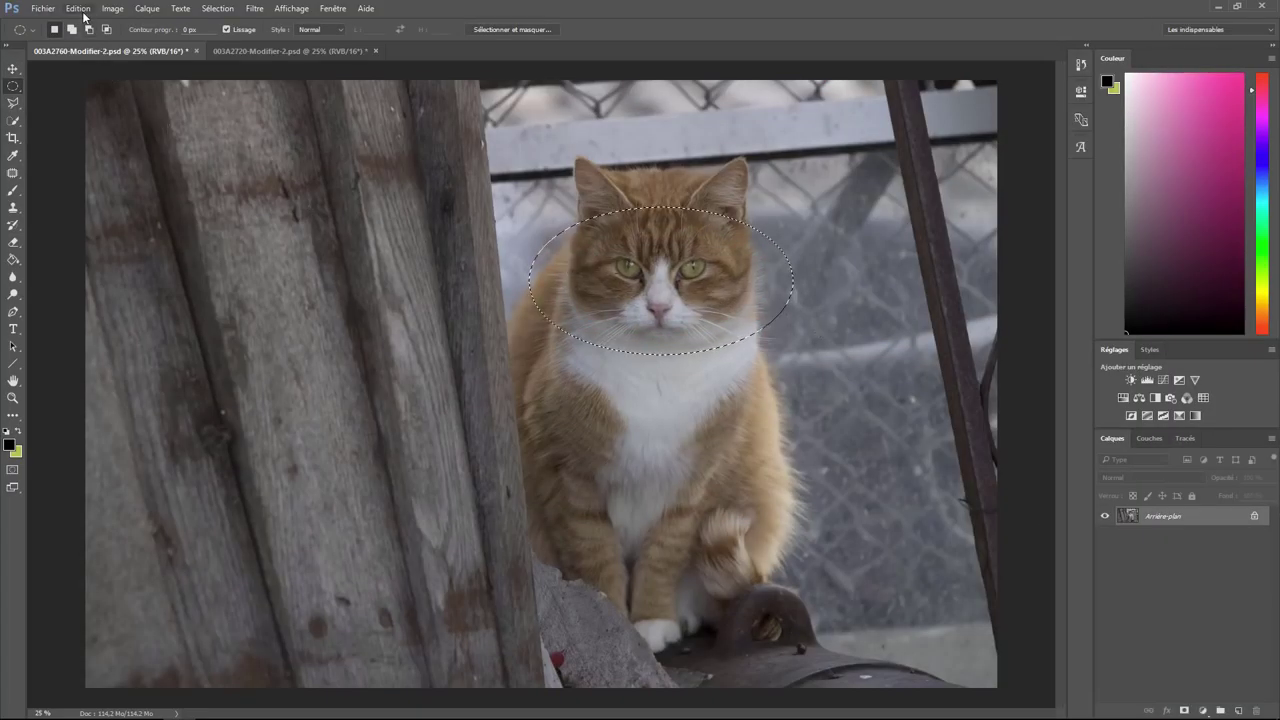
Step: Copy the feathered cat head and paste it as a new layer into the 003A2720 wood image
click(80, 9)
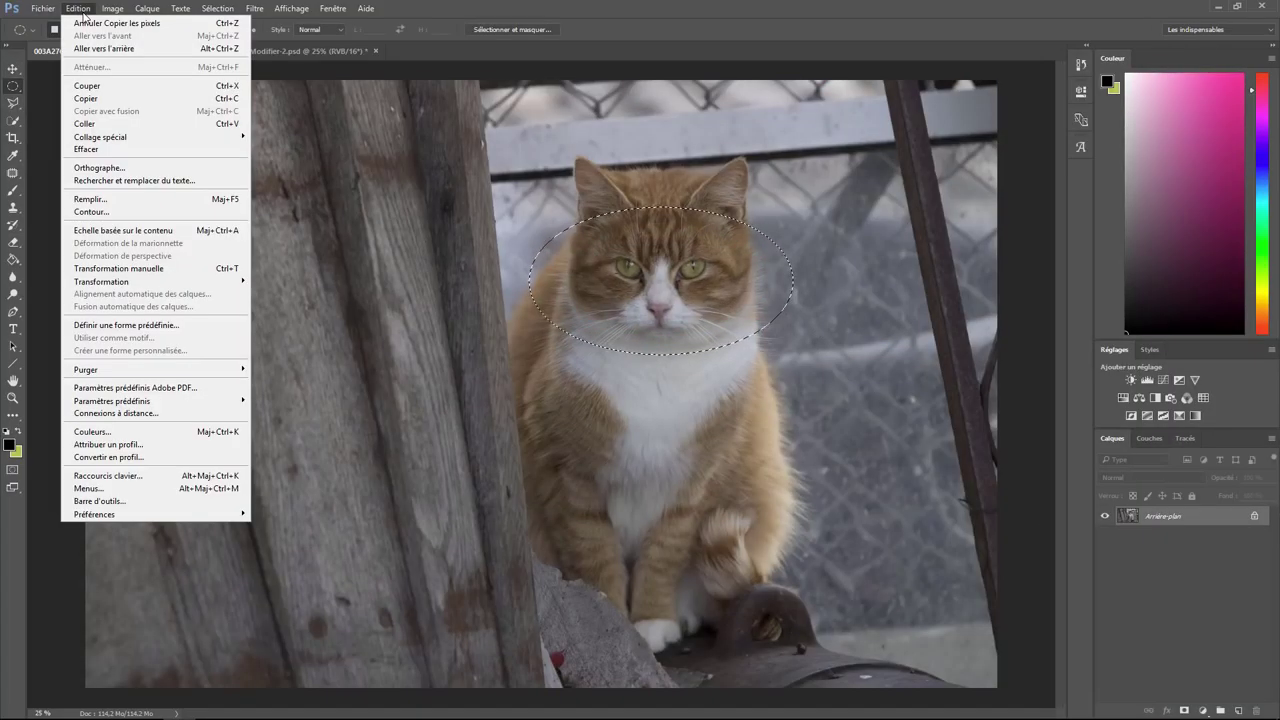
click(439, 46)
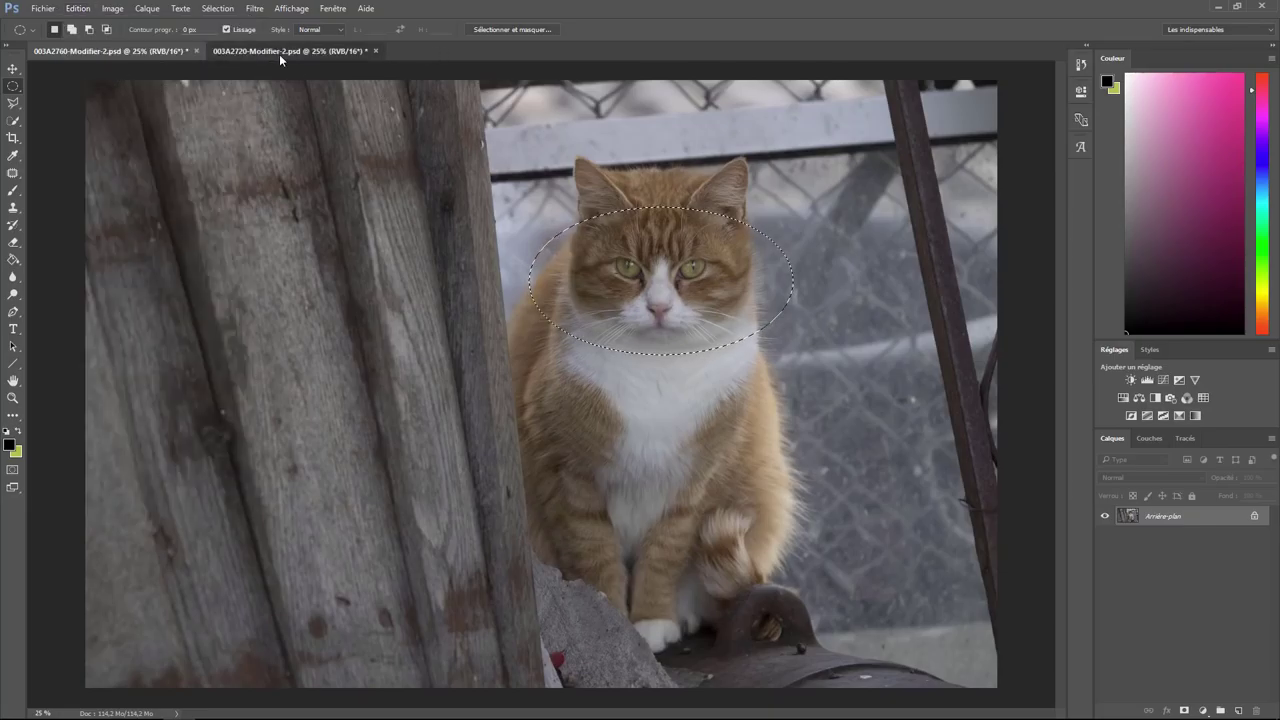
click(279, 54)
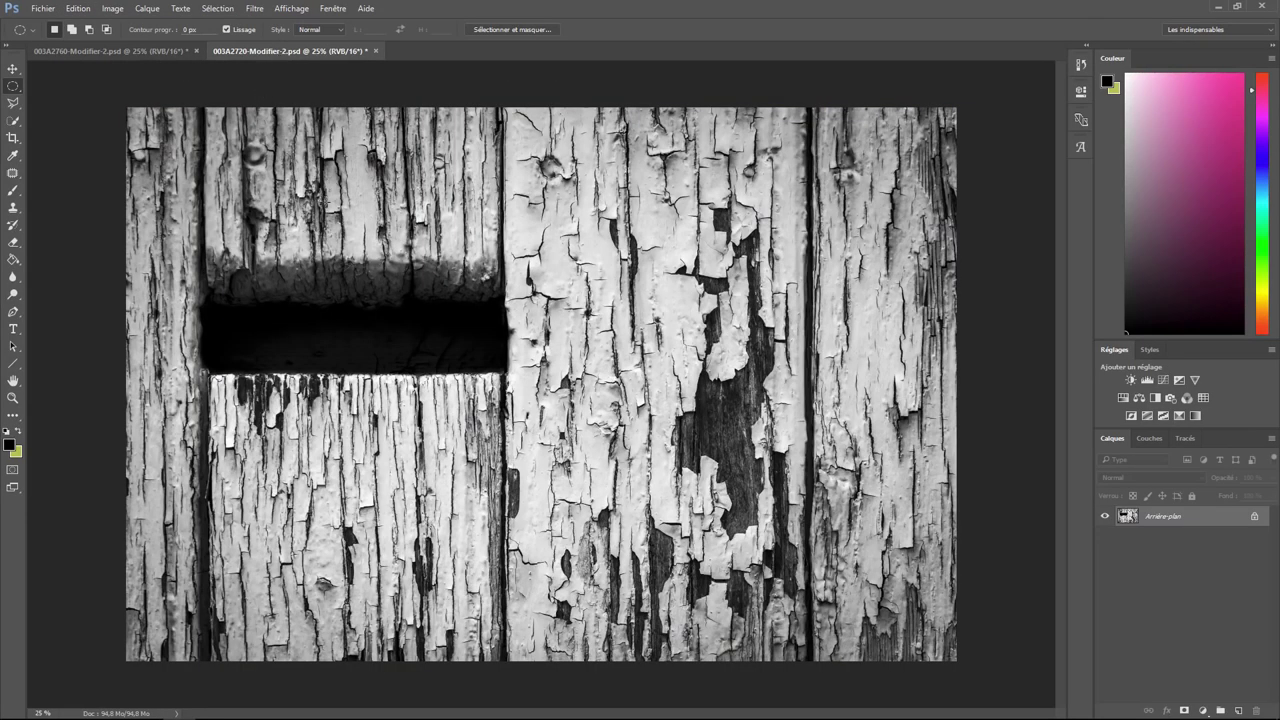
key(ctrl+v)
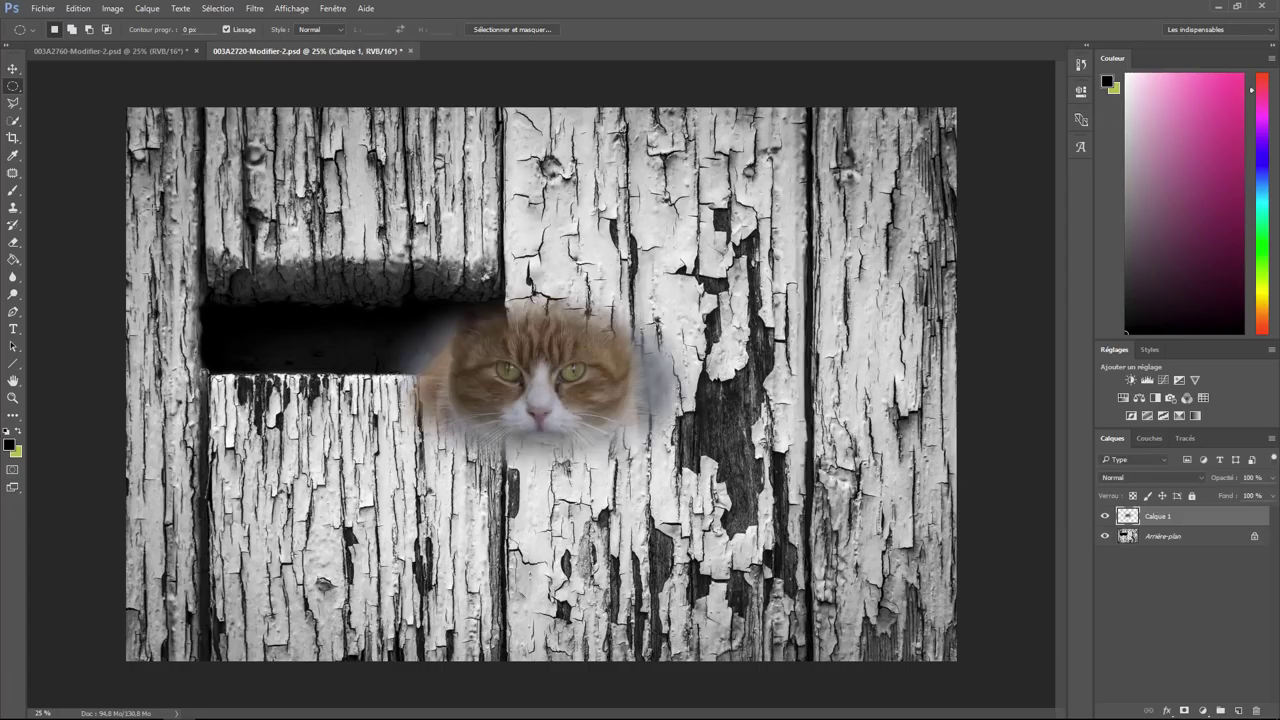
Step: Move the cat head layer, Calque 1, into the dark slot between the boards
click(13, 68)
drag(556, 385, 378, 342)
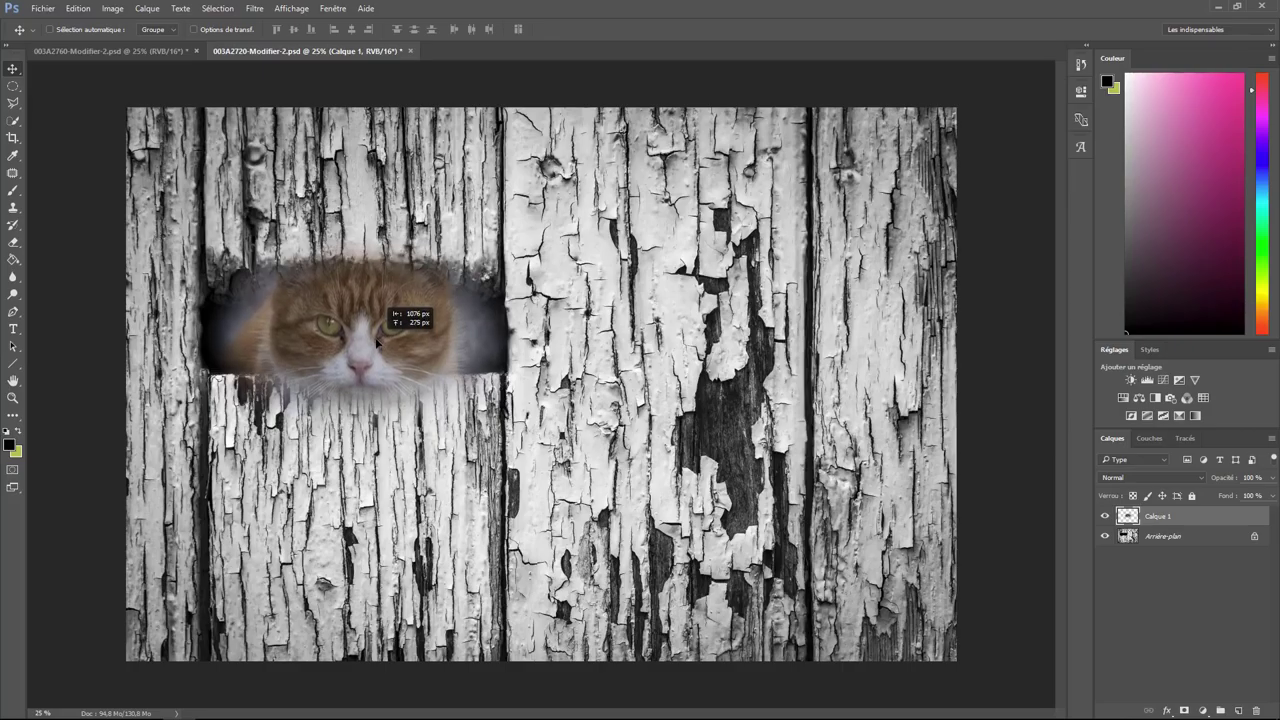
drag(378, 342, 380, 349)
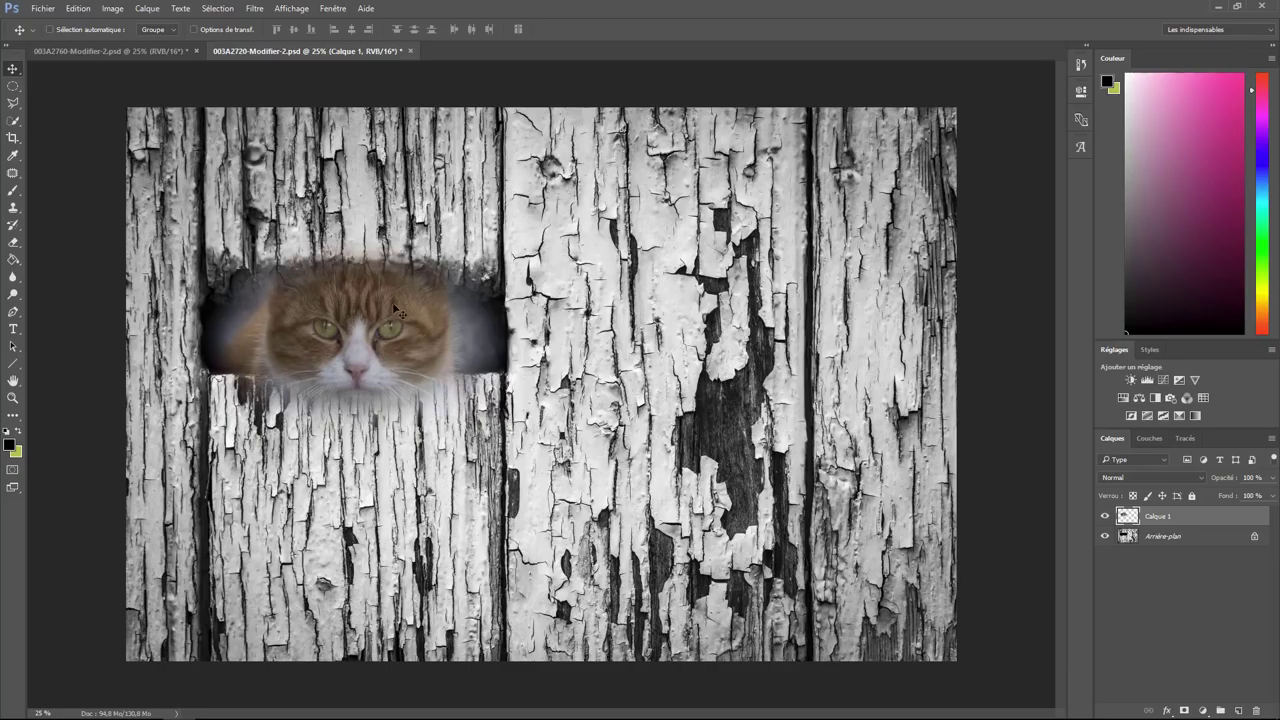
click(110, 8)
mouse_move(126, 42)
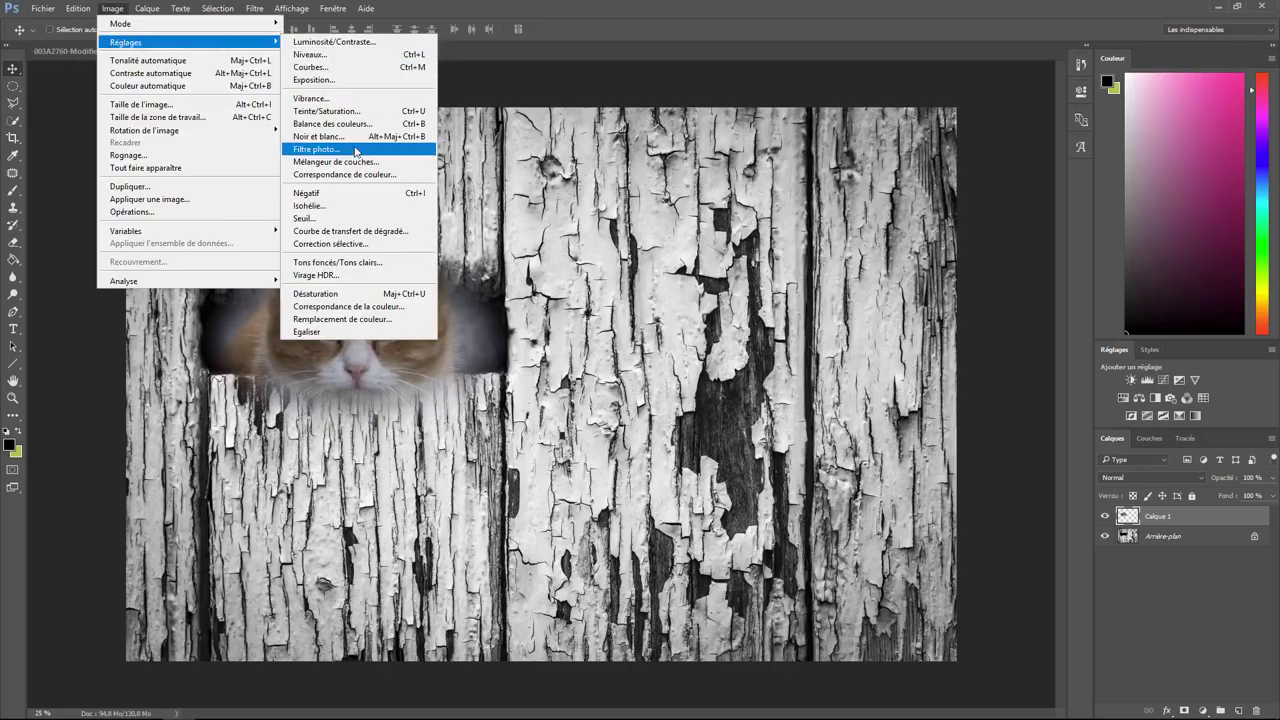
Step: Apply a Noir et blanc adjustment to make the cat layer black and white
click(341, 138)
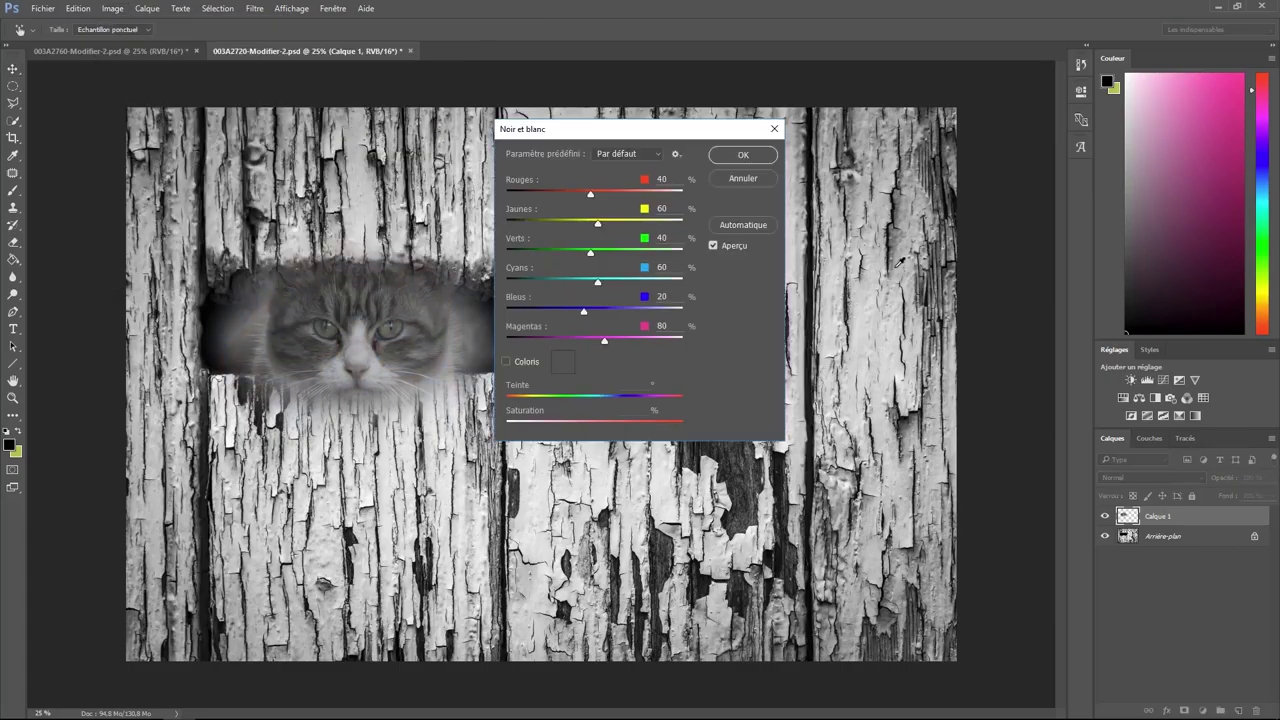
click(742, 156)
key(v)
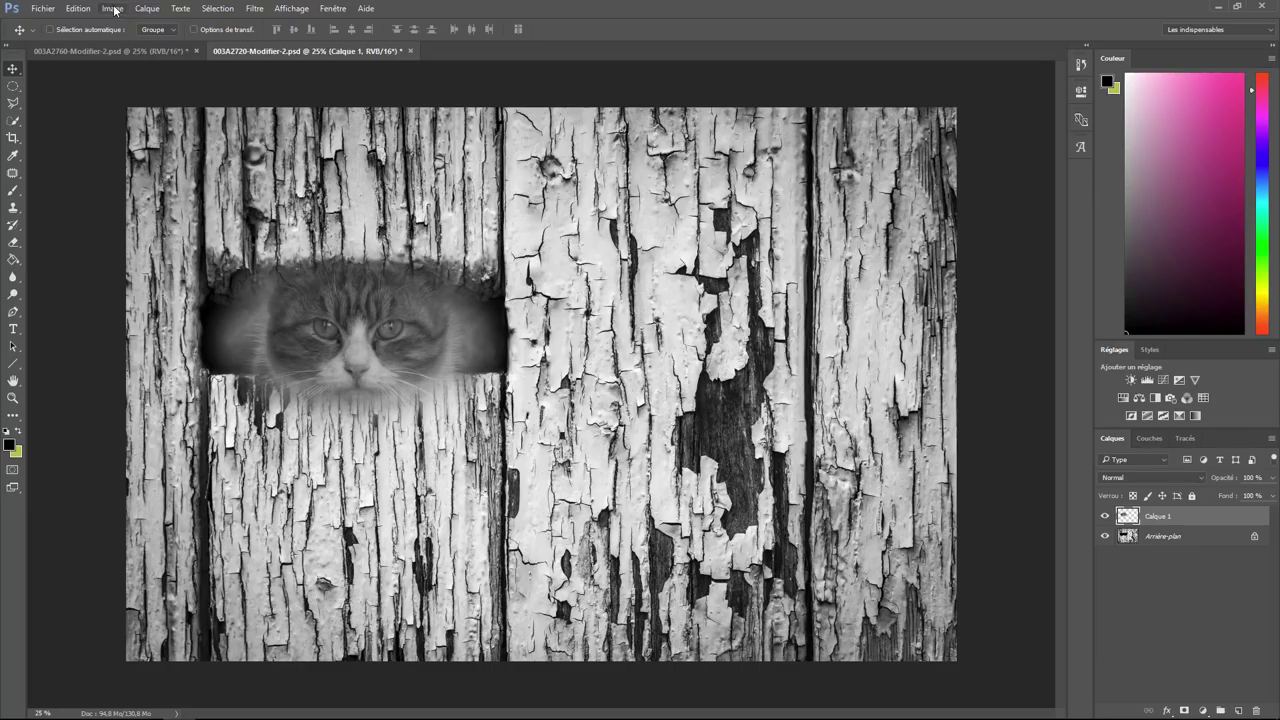
Step: Darken the cat with Luminosité/Contraste: brightness −150, contrast 87
click(114, 10)
mouse_move(126, 42)
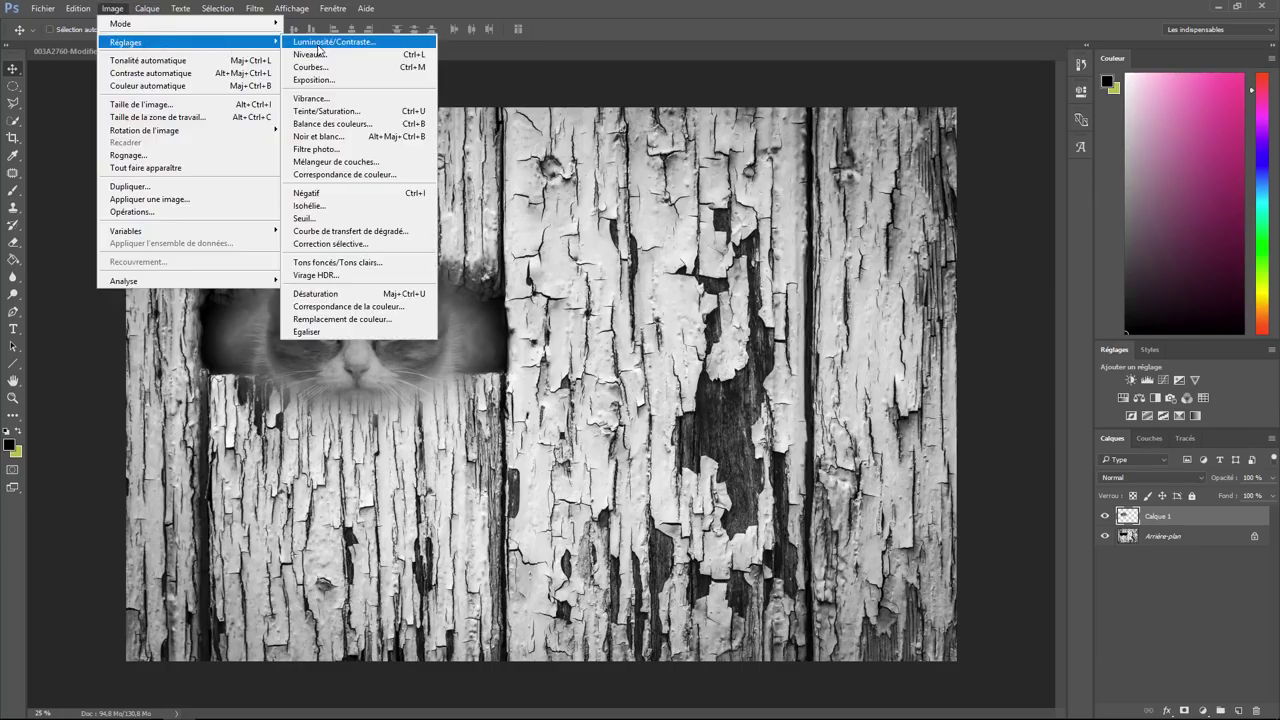
click(325, 42)
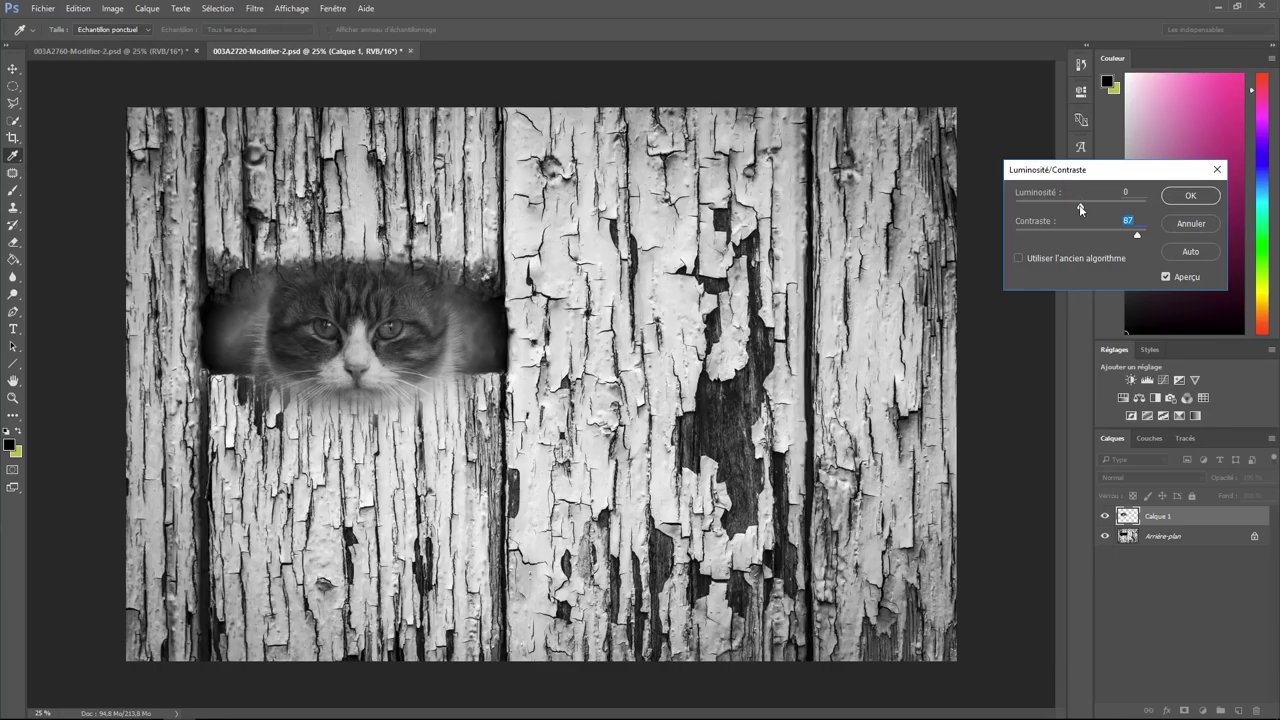
drag(1080, 209, 1018, 230)
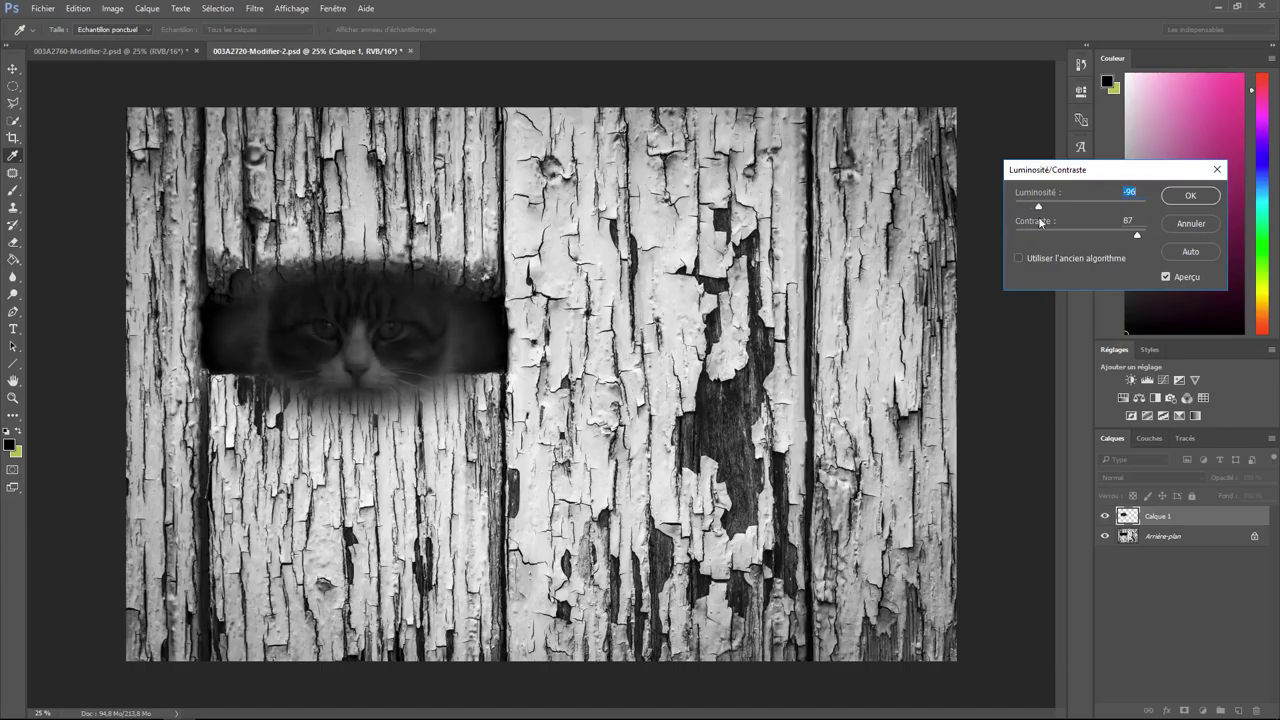
click(1190, 196)
key(v)
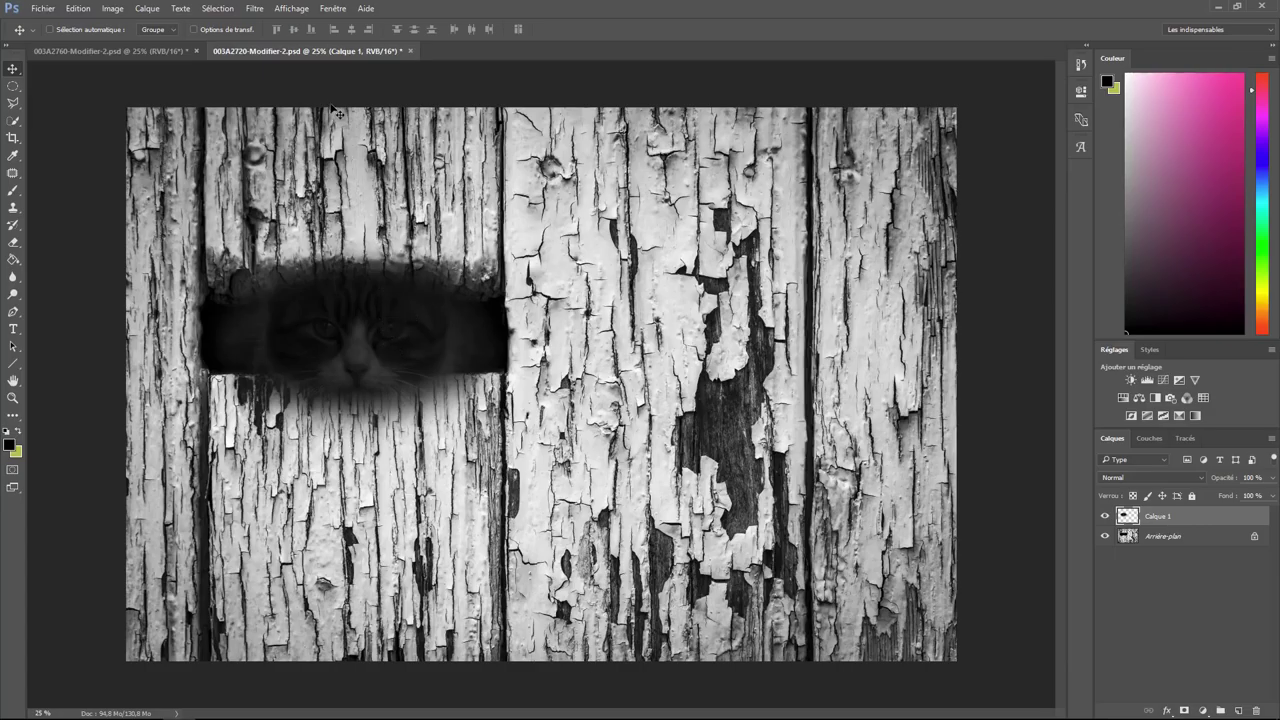
click(254, 10)
mouse_move(280, 288)
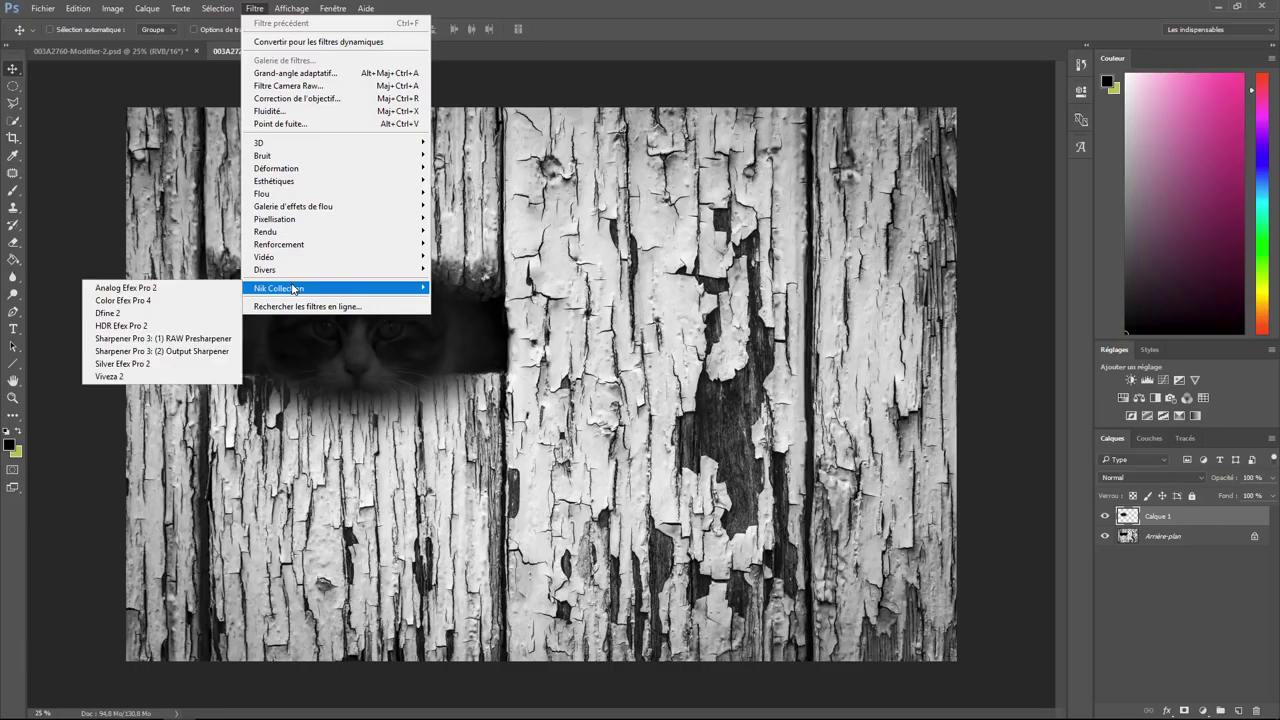
Step: Launch Viveza 2 on the cat layer and place a small control point on the right eye
click(115, 380)
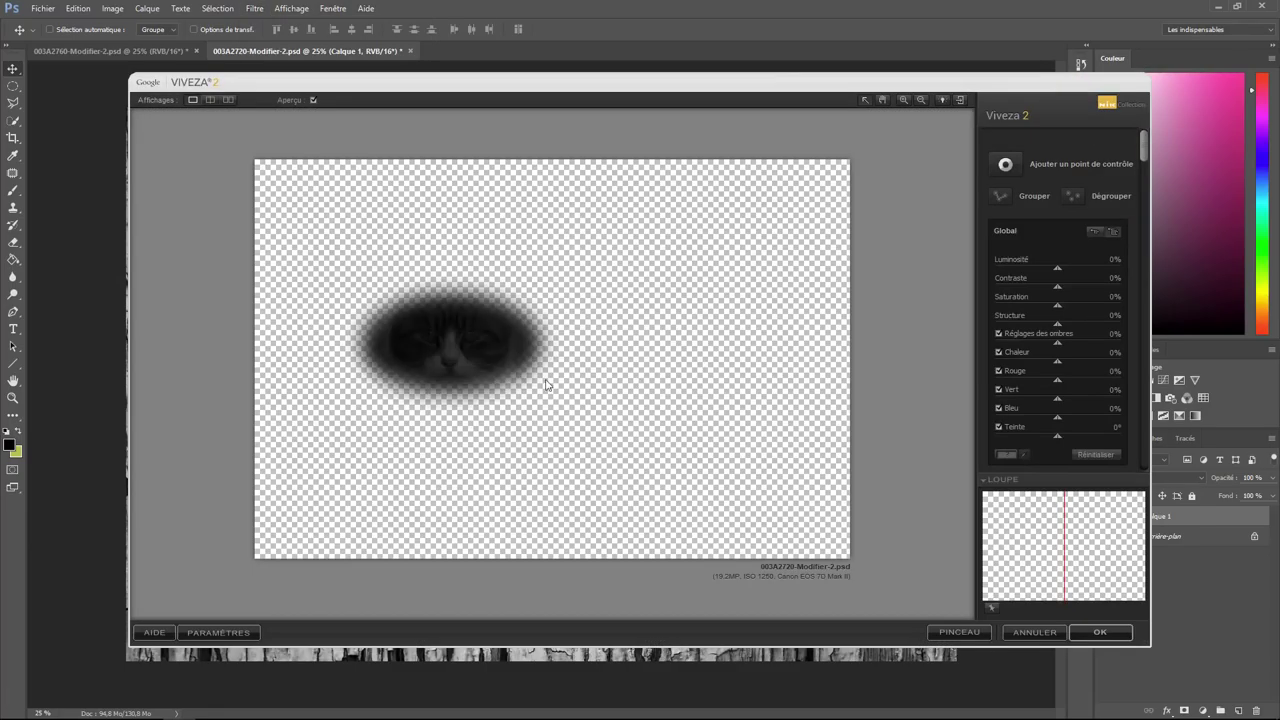
click(1009, 167)
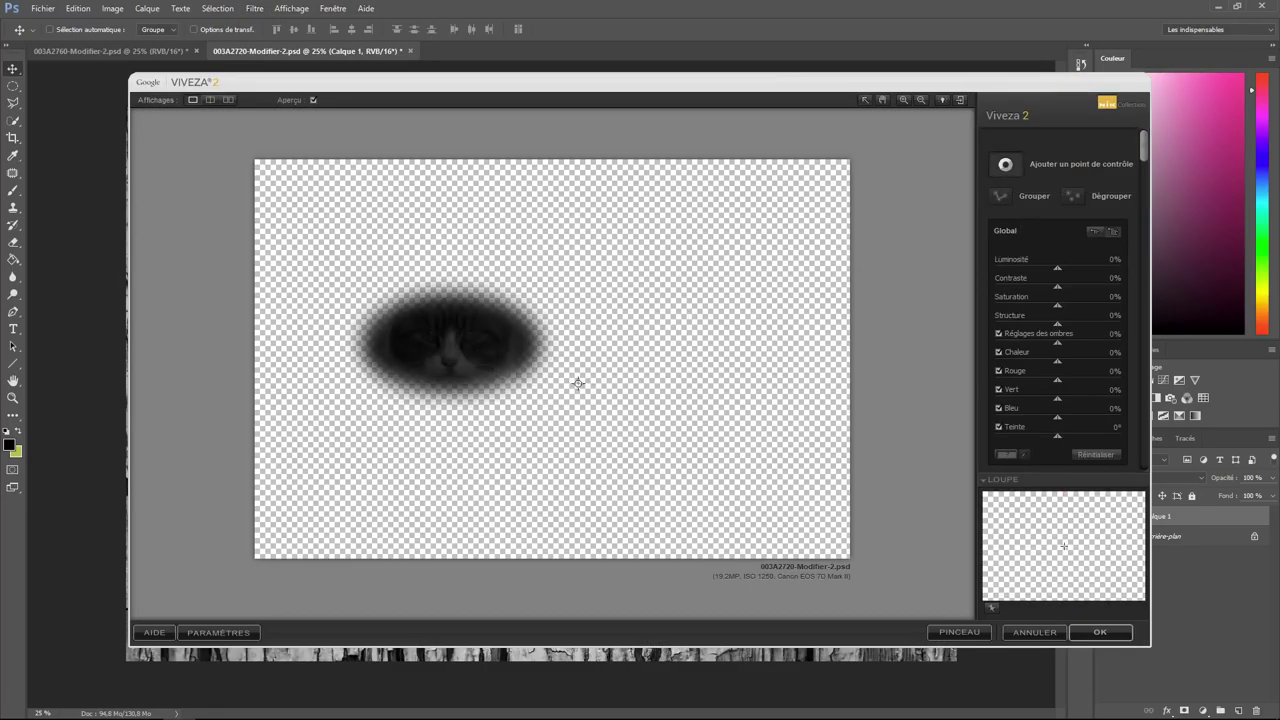
click(471, 335)
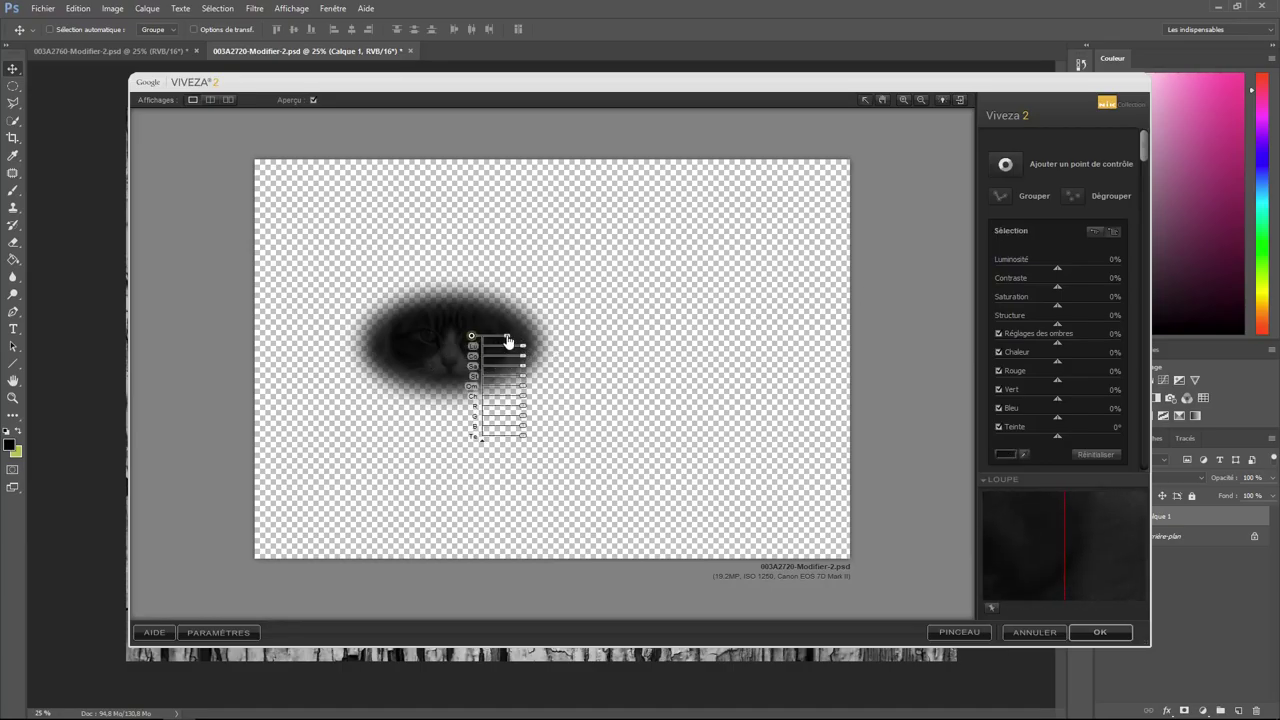
mouse_move(505, 340)
mouse_down()
mouse_move(492, 337)
mouse_move(540, 348)
mouse_up()
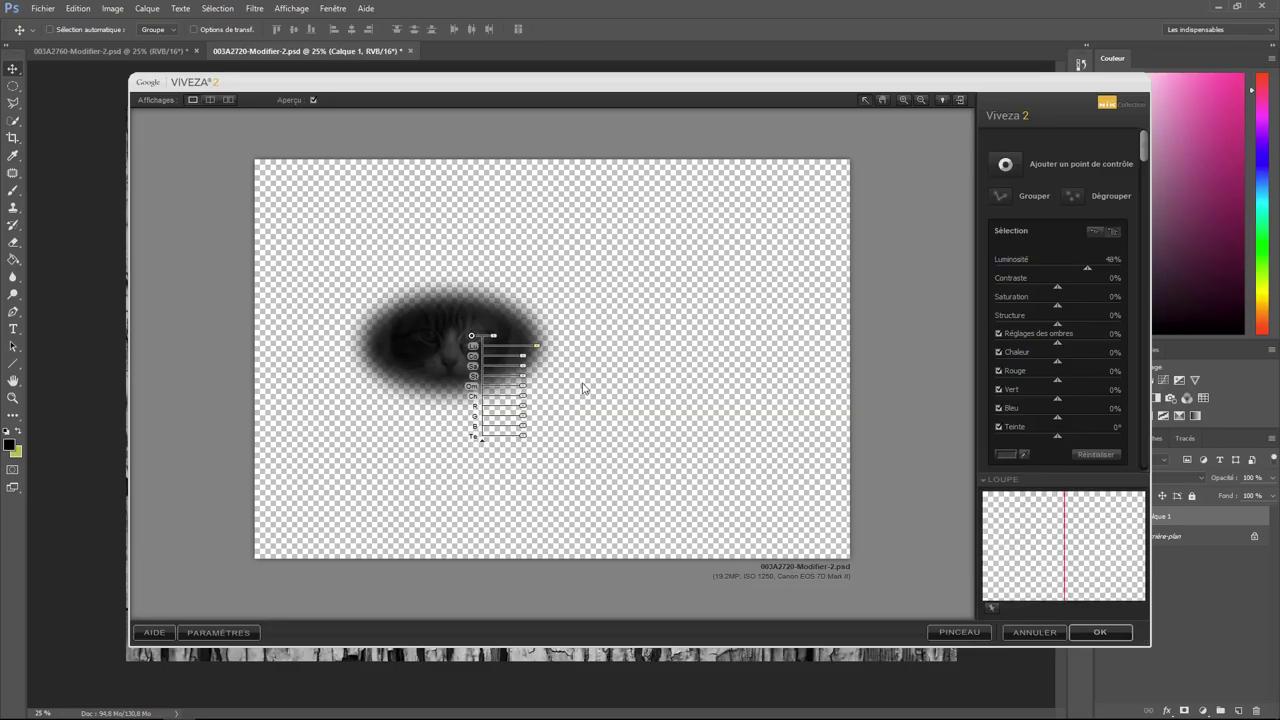
Step: Zoom the preview to full size on the cat's face and set the eye point's brightness to 48%
click(903, 99)
click(452, 328)
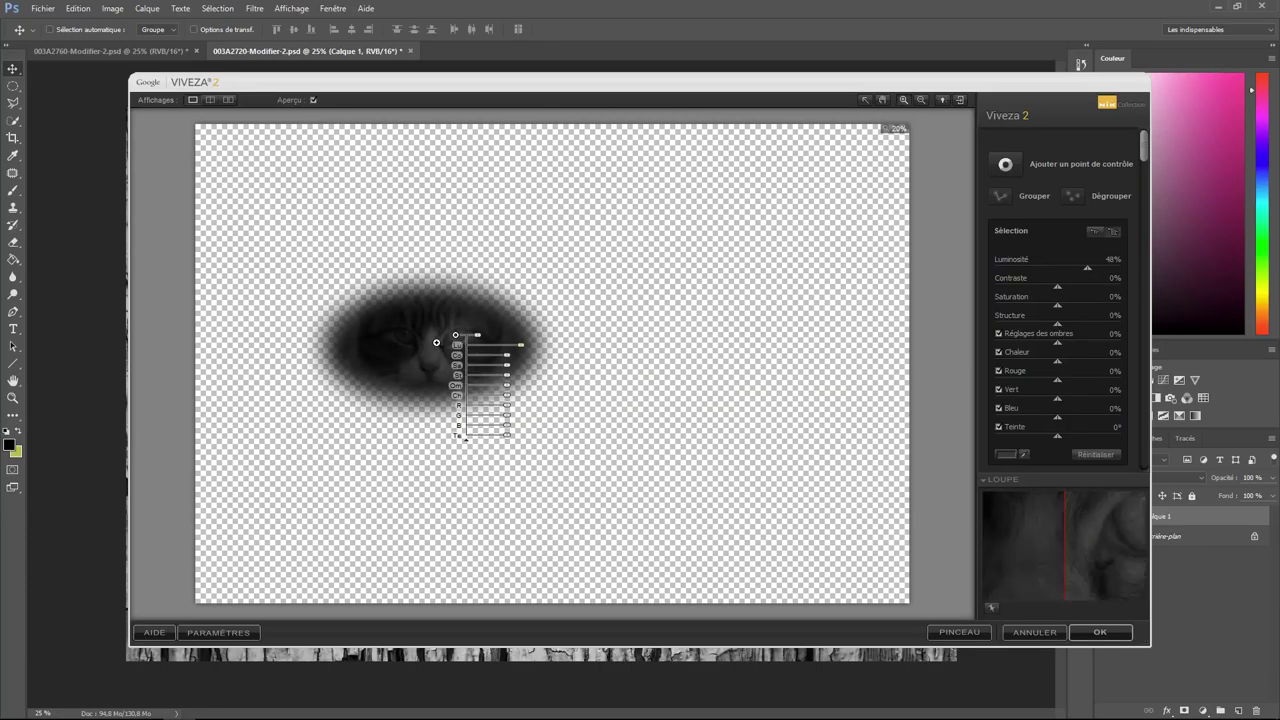
click(436, 342)
click(434, 343)
click(540, 392)
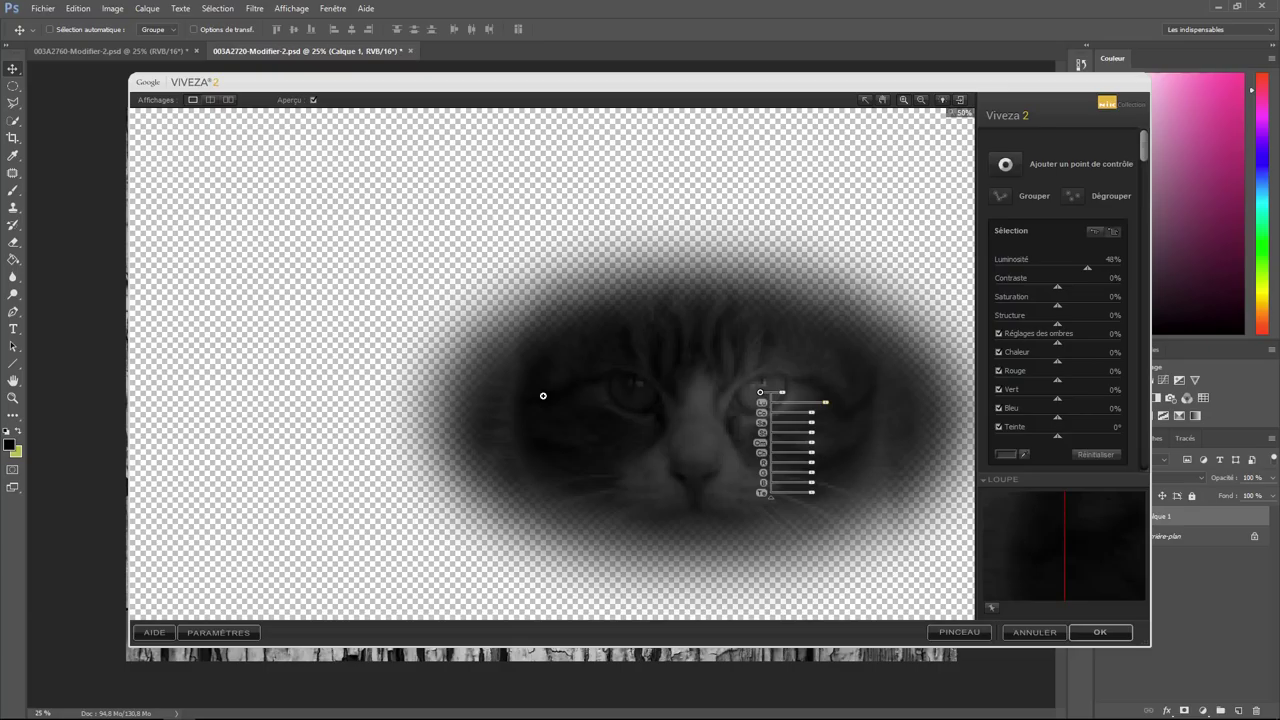
click(665, 409)
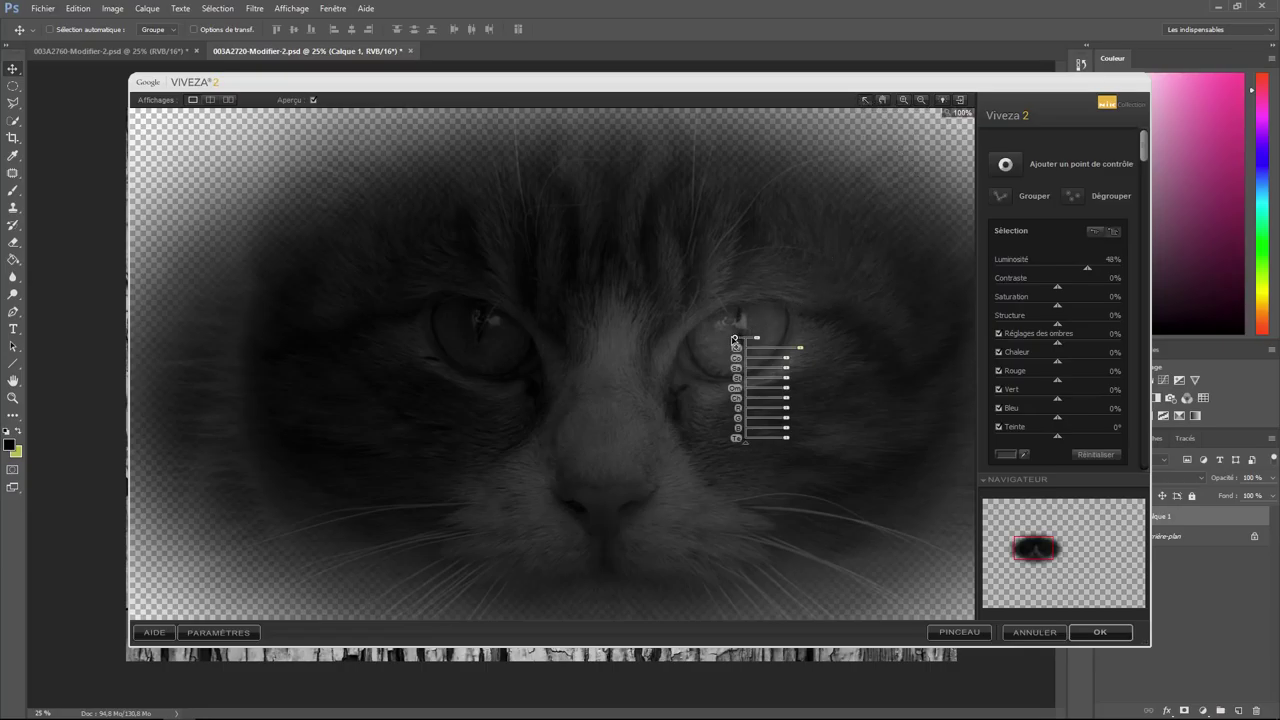
drag(757, 342, 752, 343)
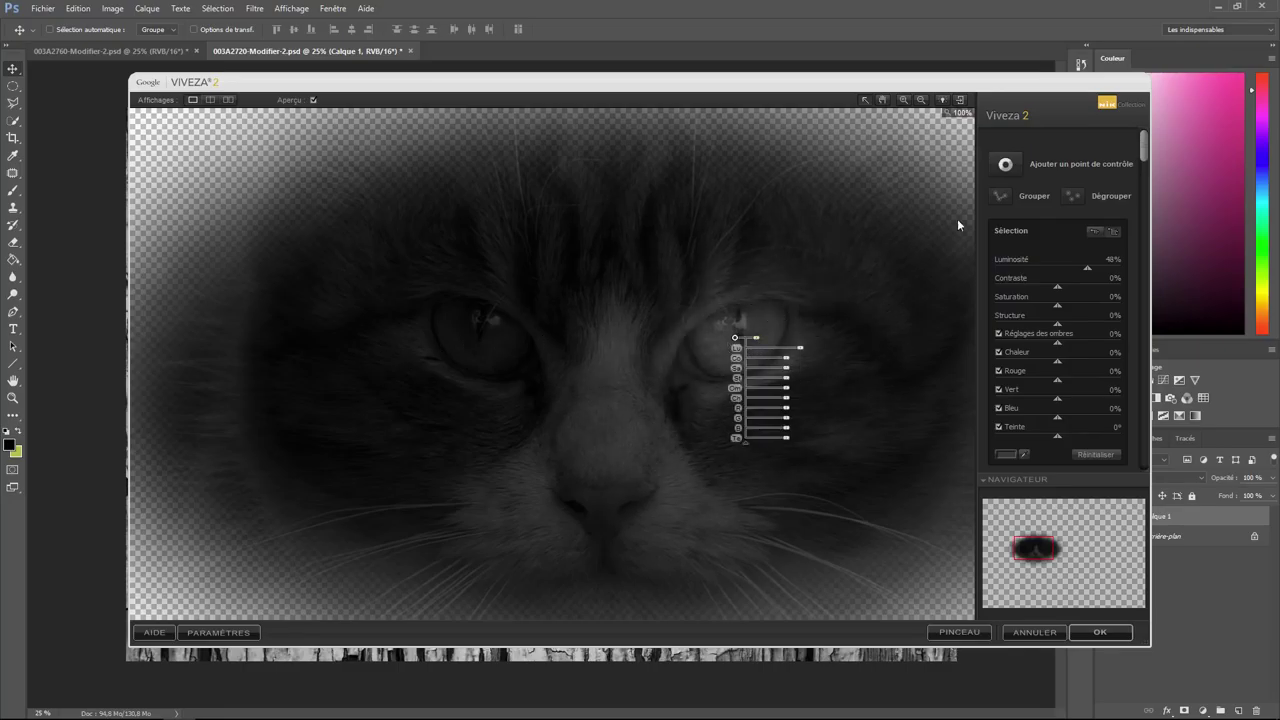
click(1012, 161)
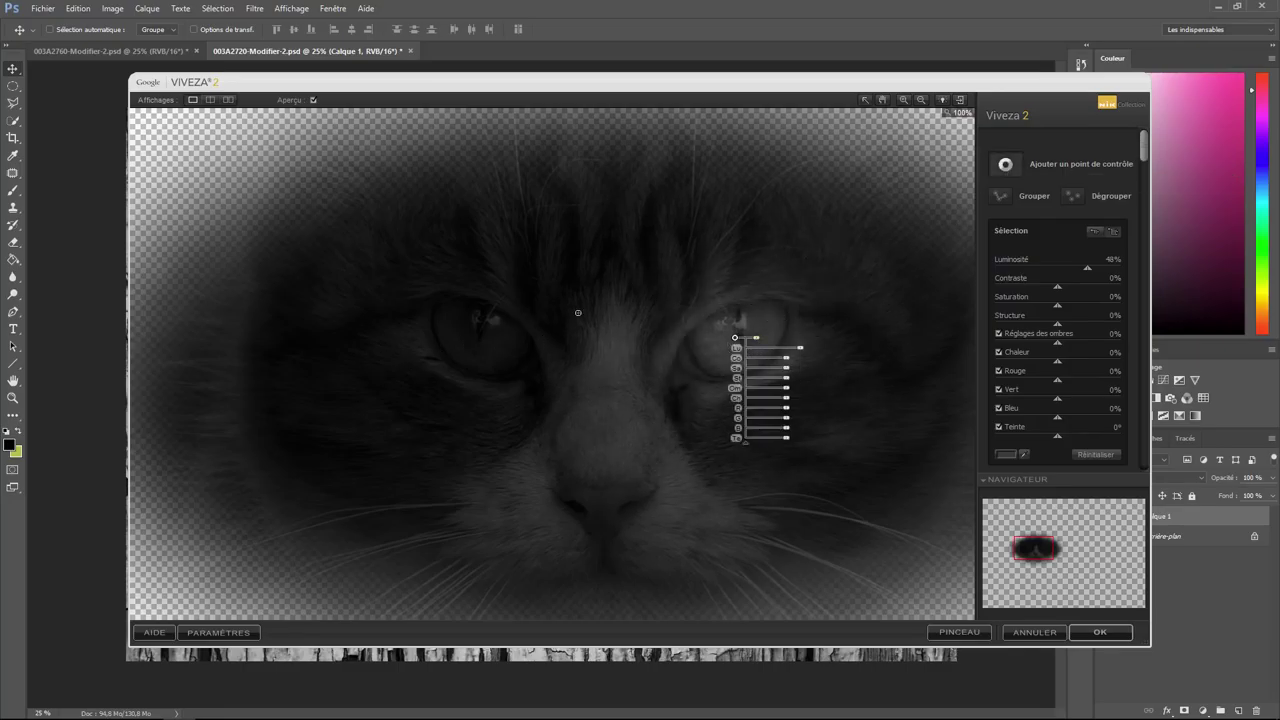
Step: Add a Viveza control point sized over the cat's left eye, brighten it to 50%, and apply
click(480, 336)
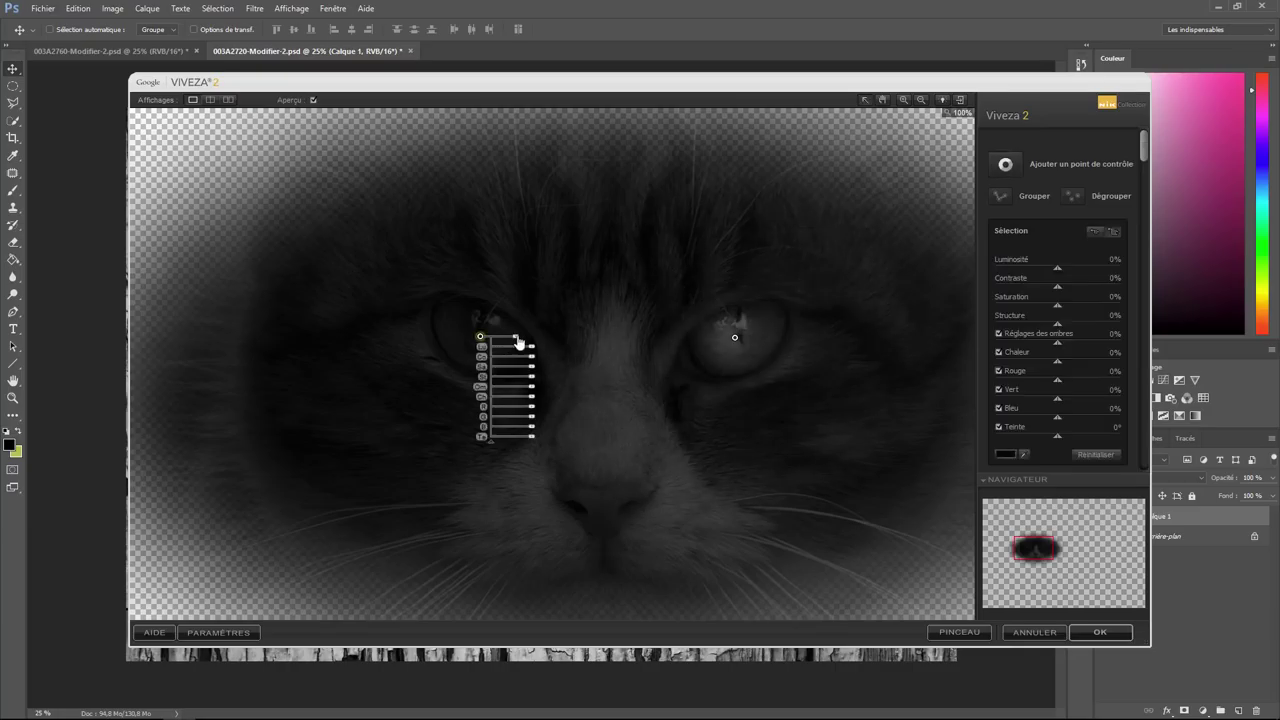
drag(518, 342, 502, 342)
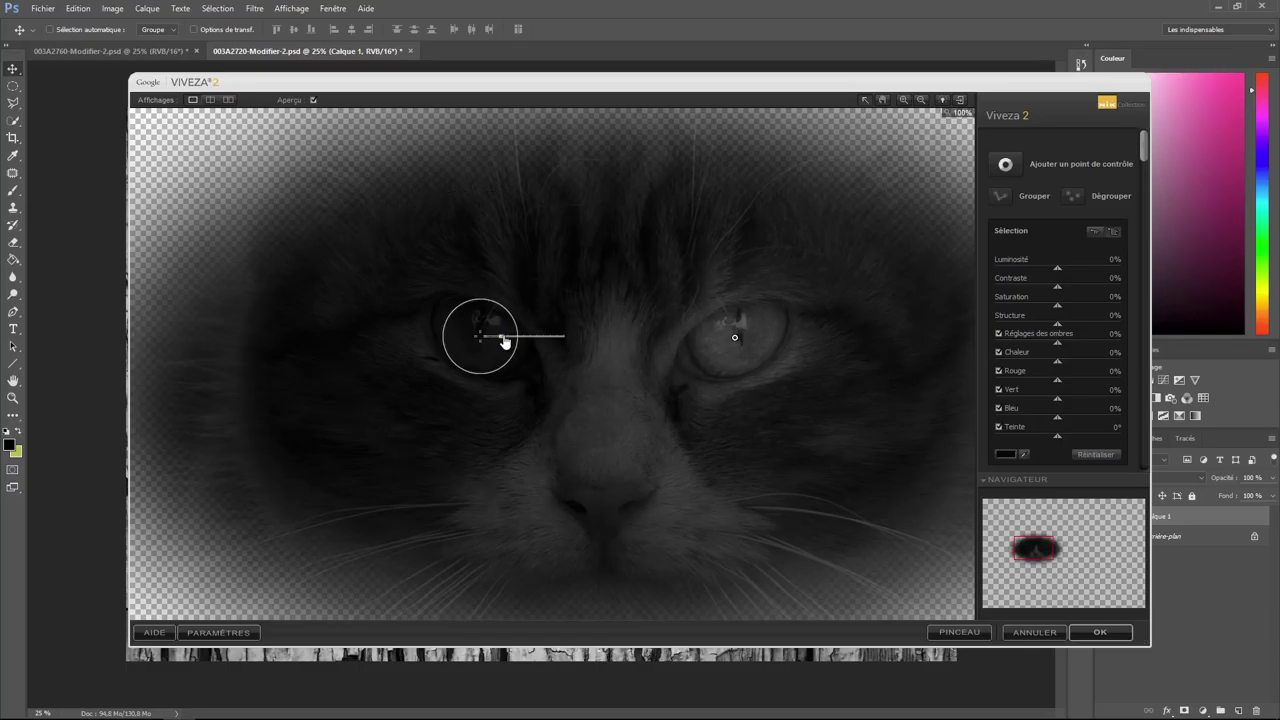
mouse_move(504, 342)
mouse_down()
mouse_move(541, 351)
mouse_move(493, 341)
mouse_move(513, 345)
mouse_up()
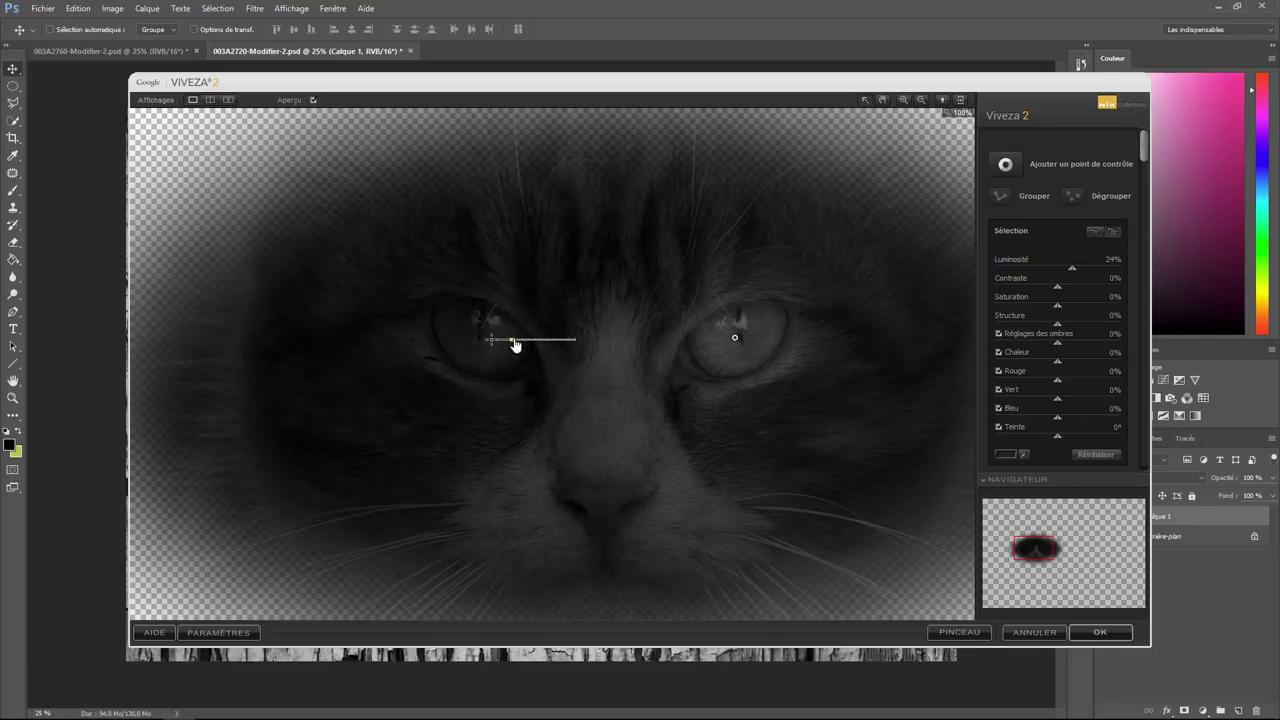
drag(514, 345, 515, 345)
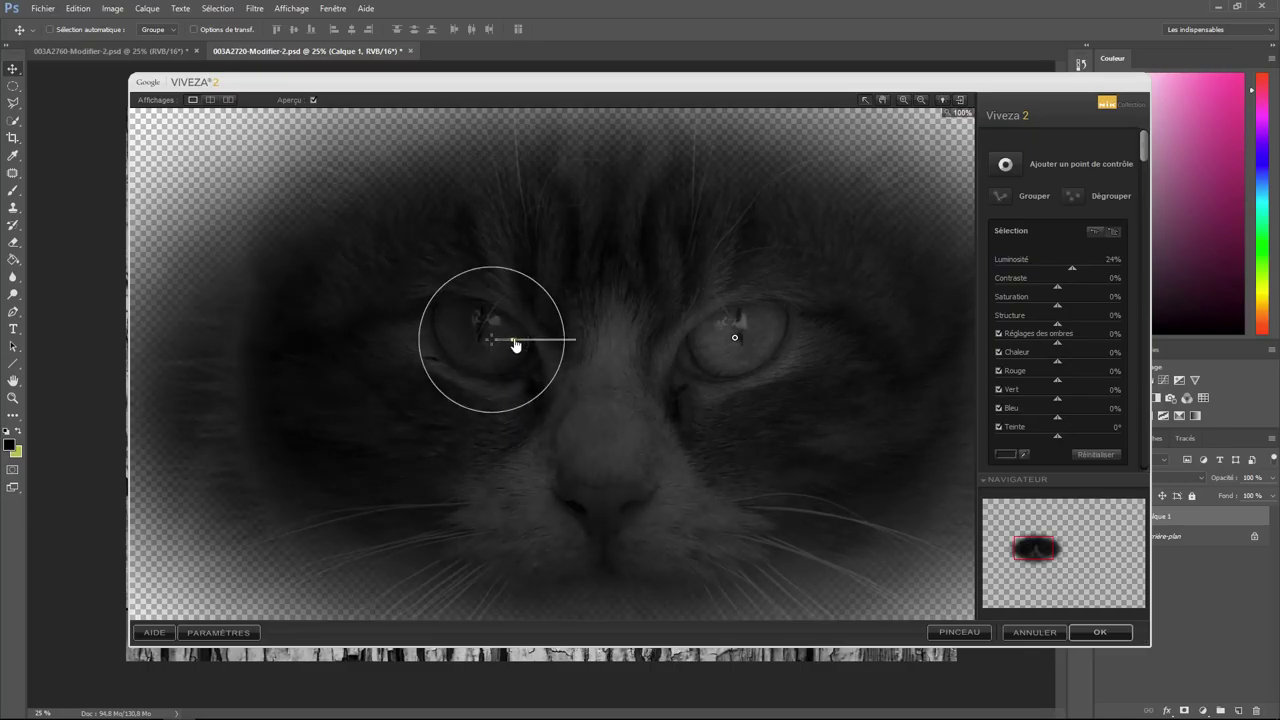
mouse_move(551, 352)
mouse_down()
mouse_move(571, 357)
mouse_move(559, 359)
mouse_up()
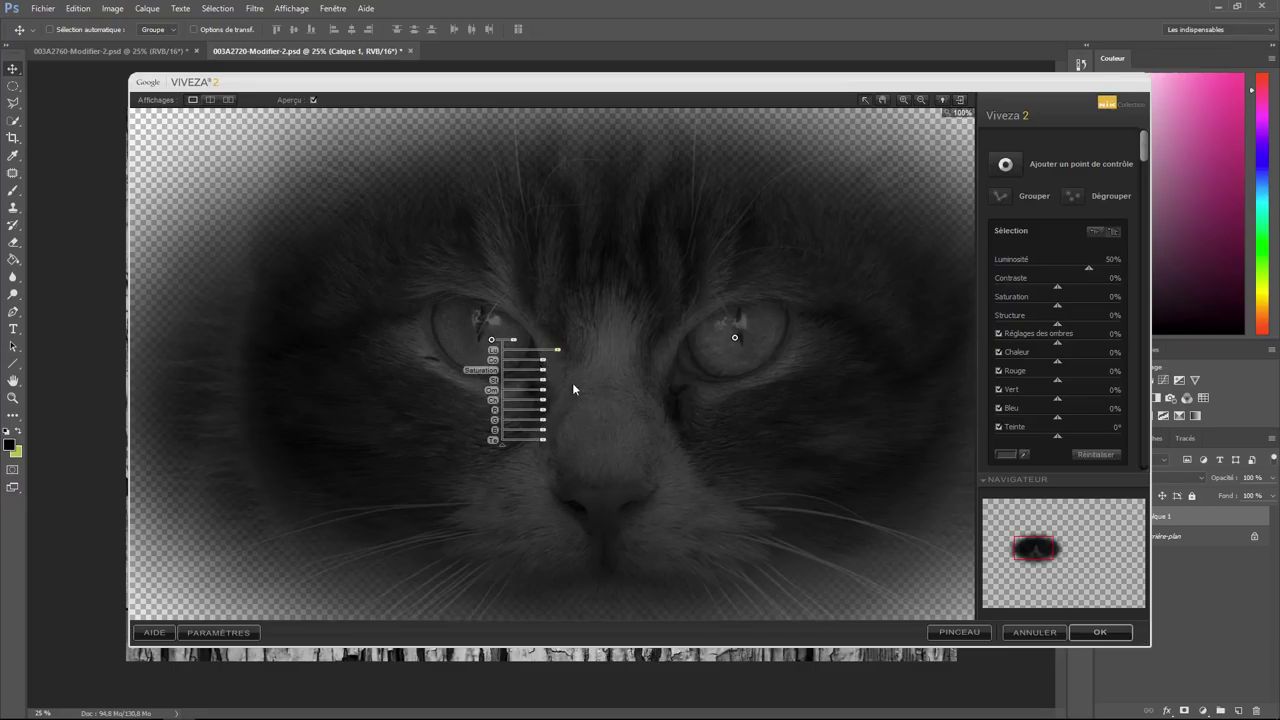
click(1099, 633)
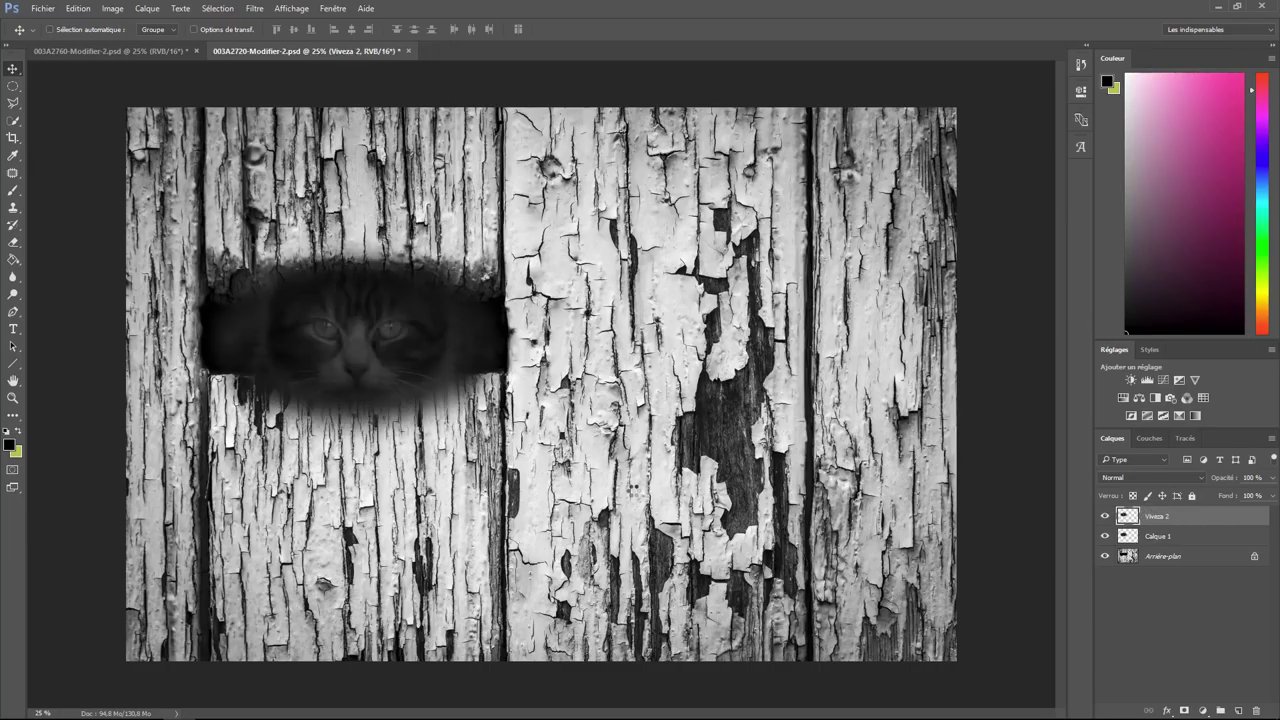
Step: Hide Calque 1 and darken the Viveza 2 layer with Exposition set to -2,03
click(1105, 536)
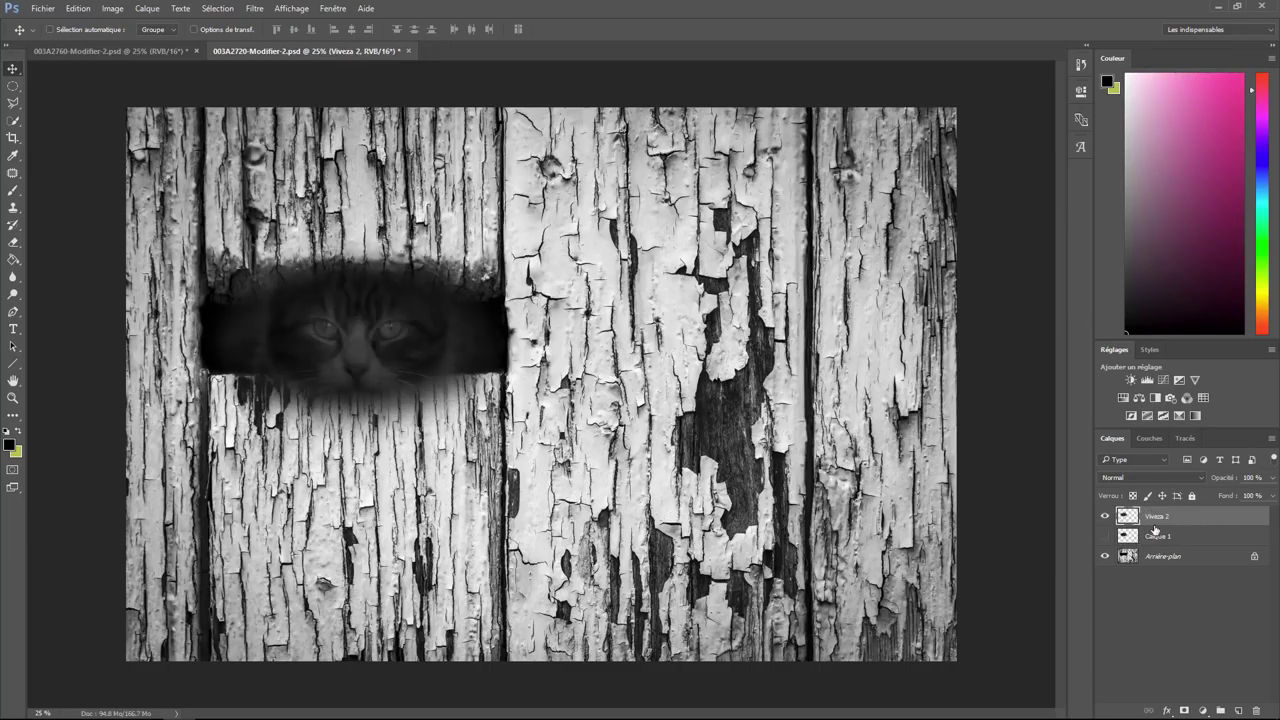
click(77, 9)
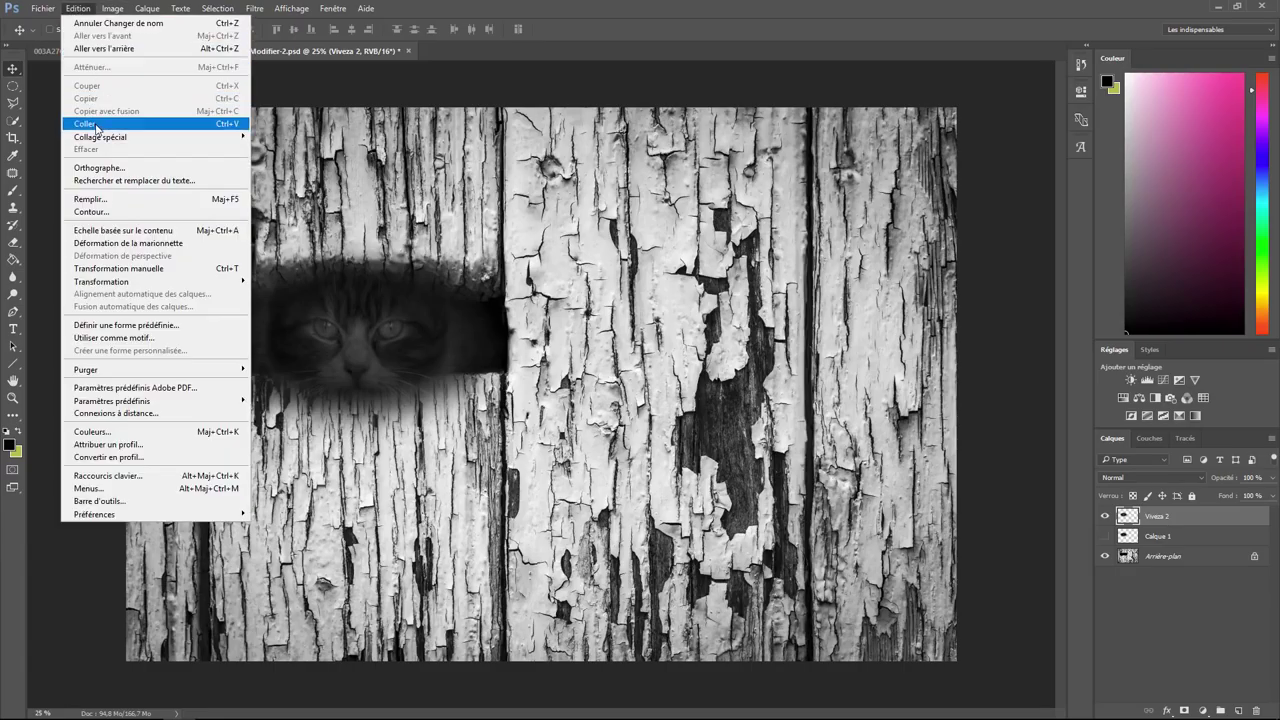
mouse_move(112, 8)
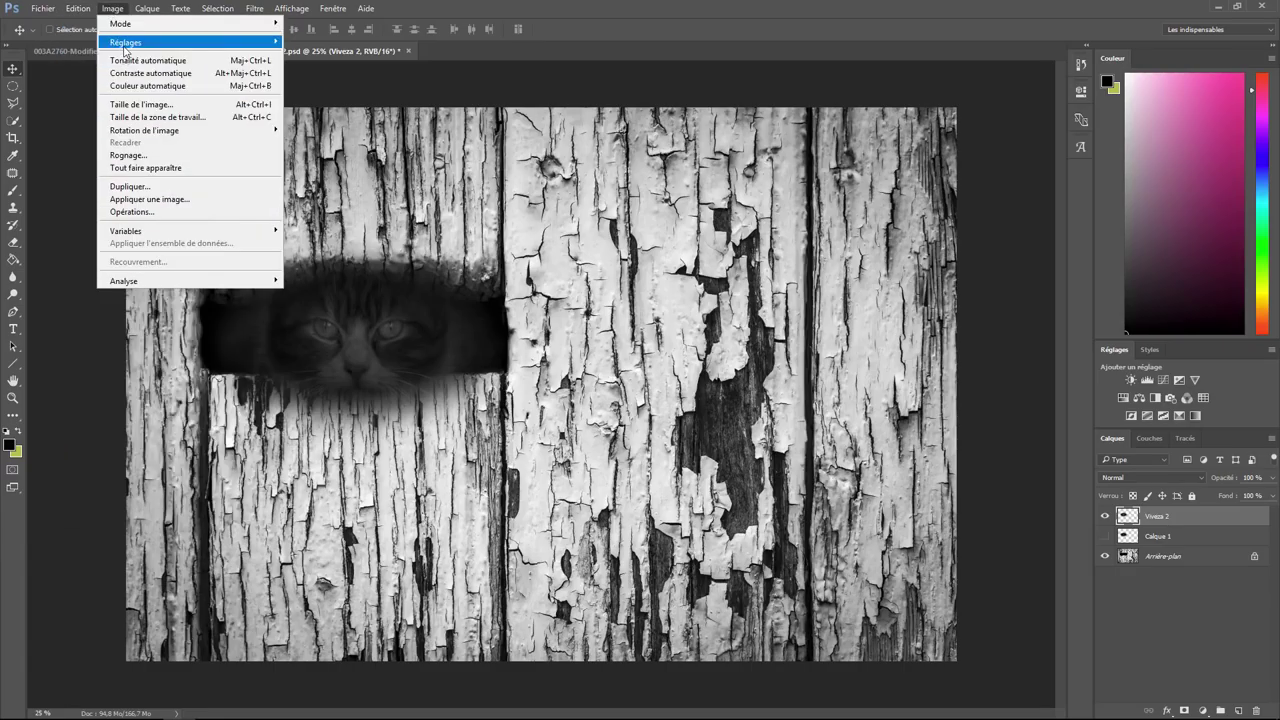
click(360, 79)
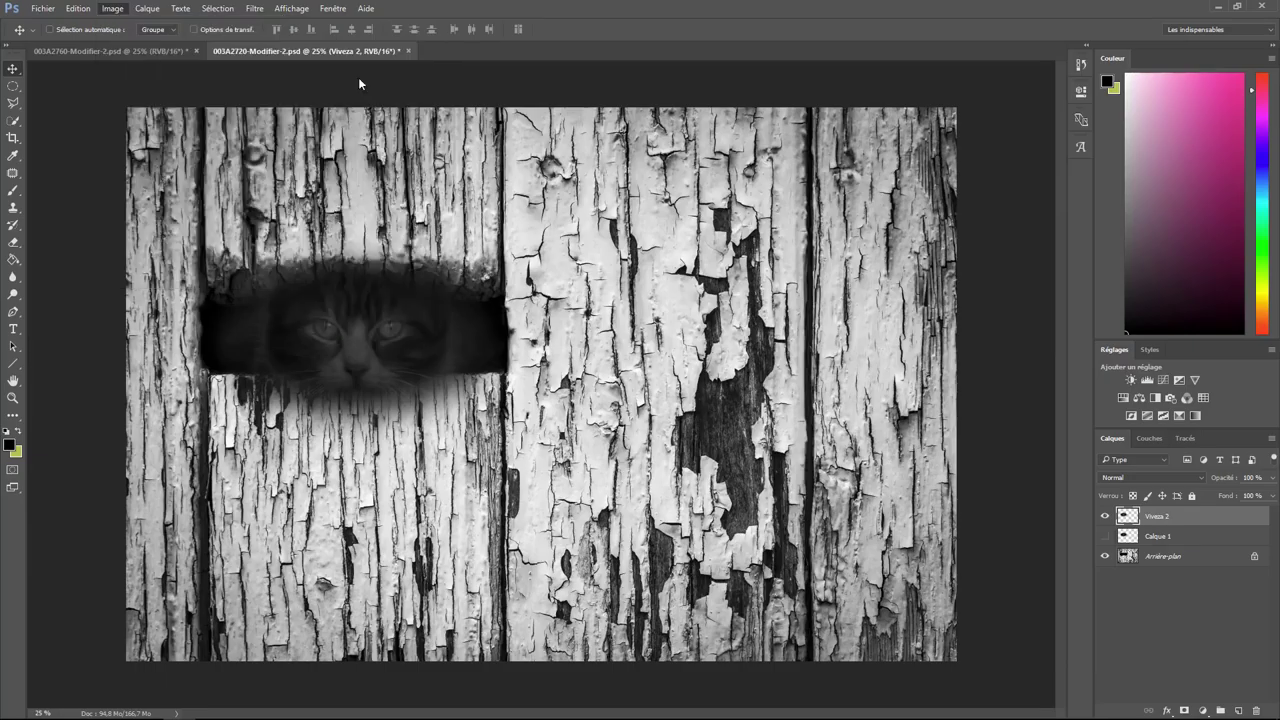
drag(1079, 149, 1048, 157)
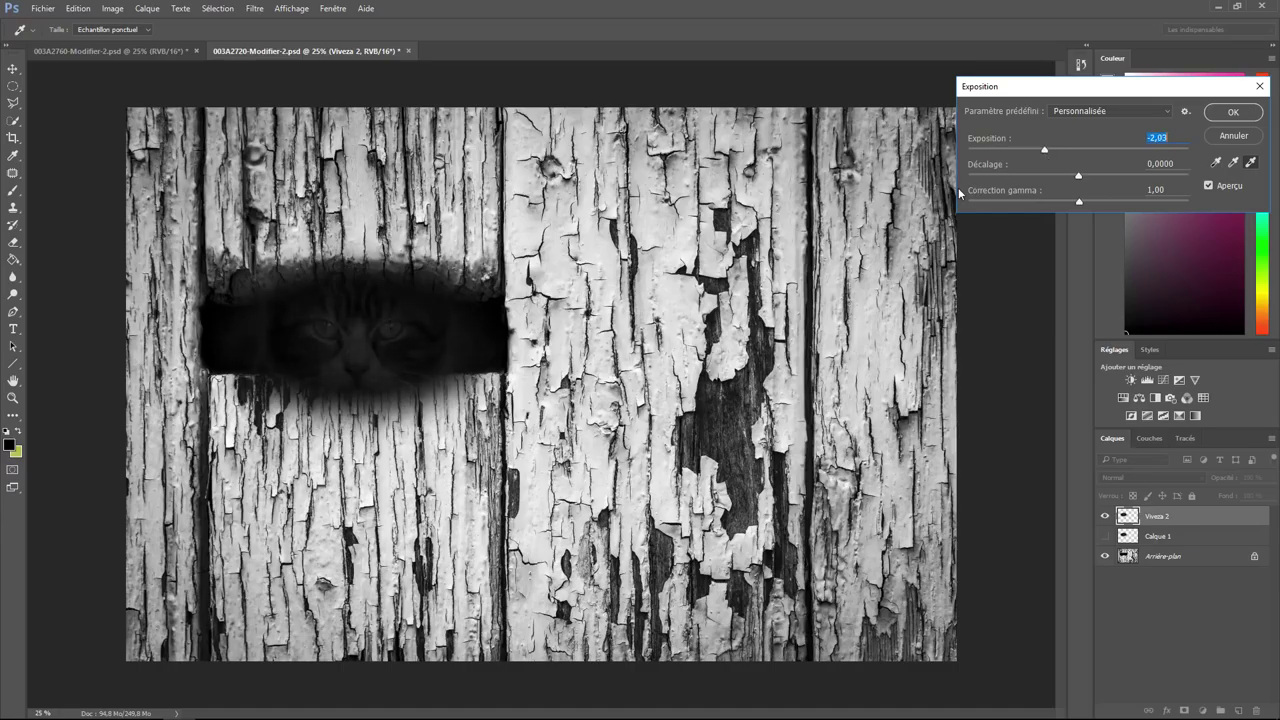
click(1229, 113)
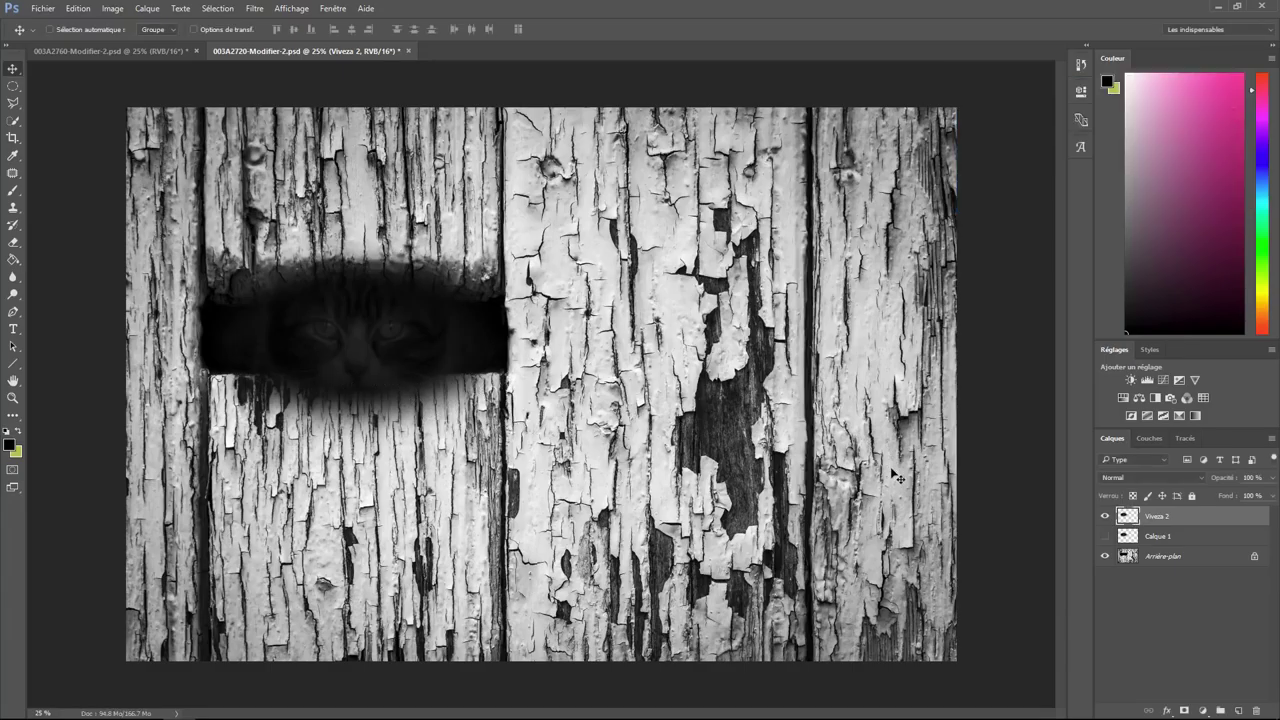
Step: Hide the Viveza 2 layer and try a Quick Selection of the slot, then deselect
click(1105, 516)
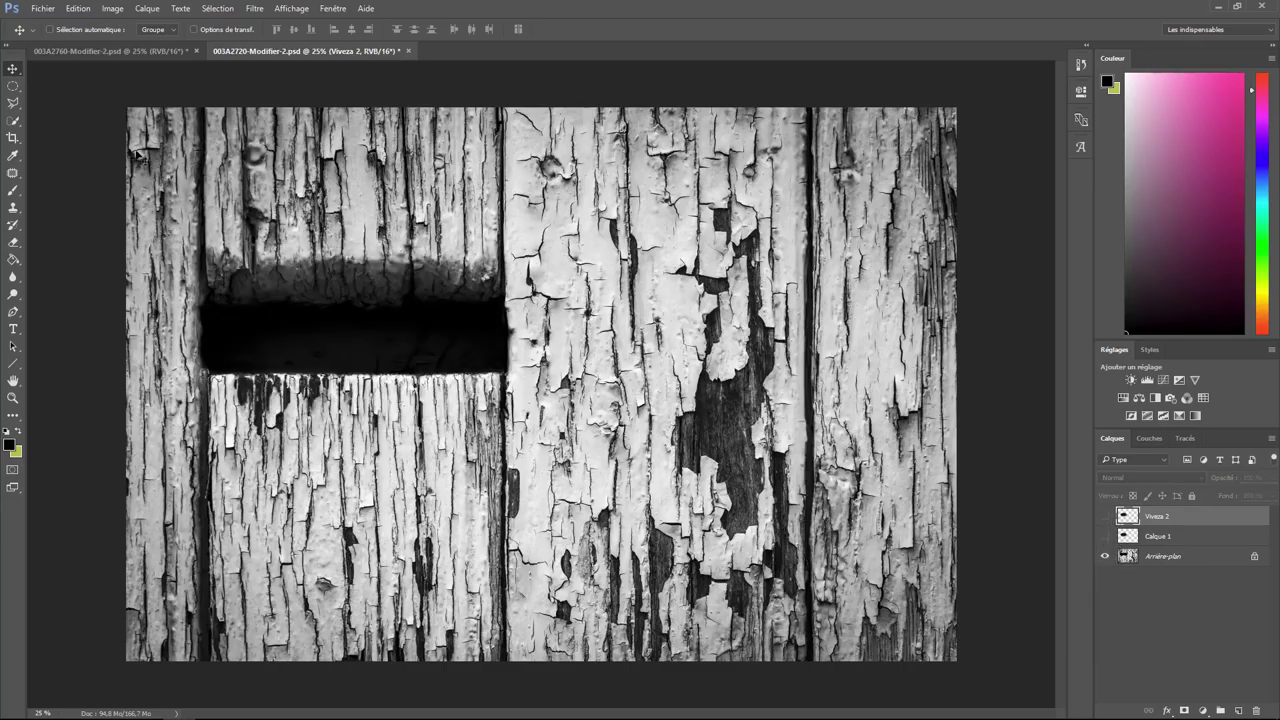
click(18, 124)
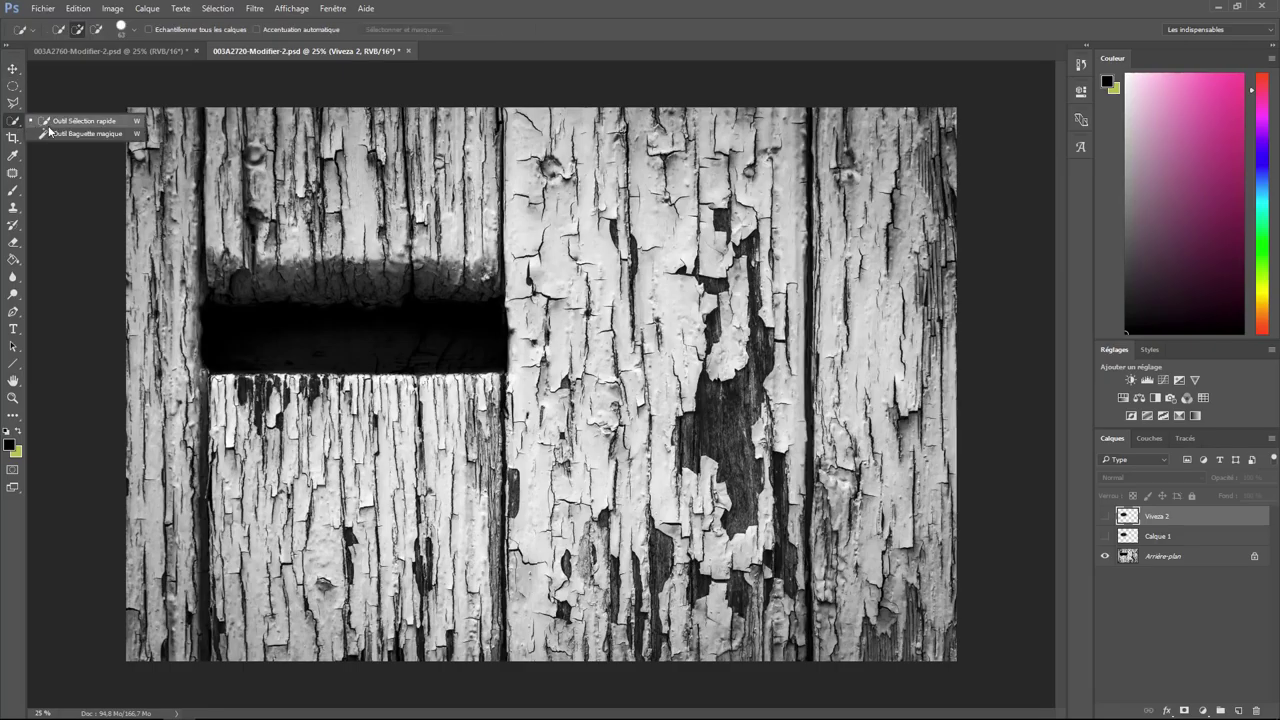
click(50, 122)
drag(300, 338, 248, 327)
drag(381, 339, 456, 338)
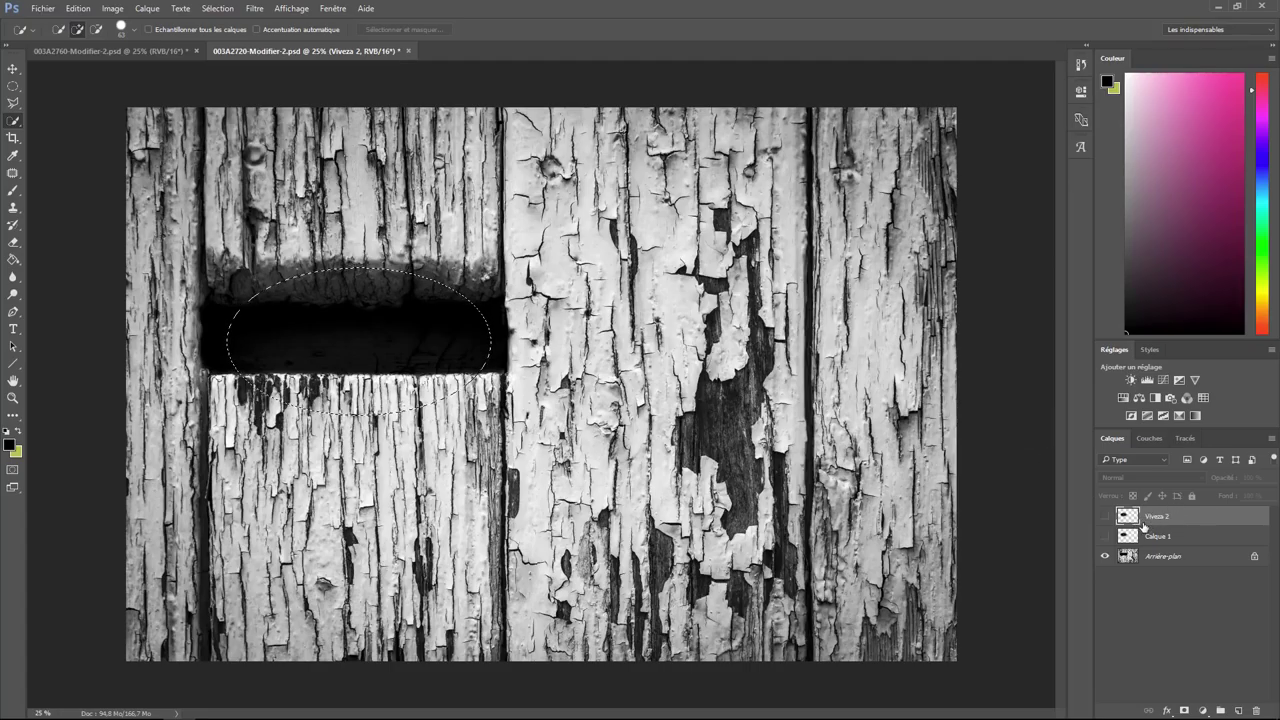
key(ctrl+d)
Step: On Arrière-plan, quick-select the dark slot and subtract excess from its top and left edges
click(1157, 557)
drag(223, 337, 406, 337)
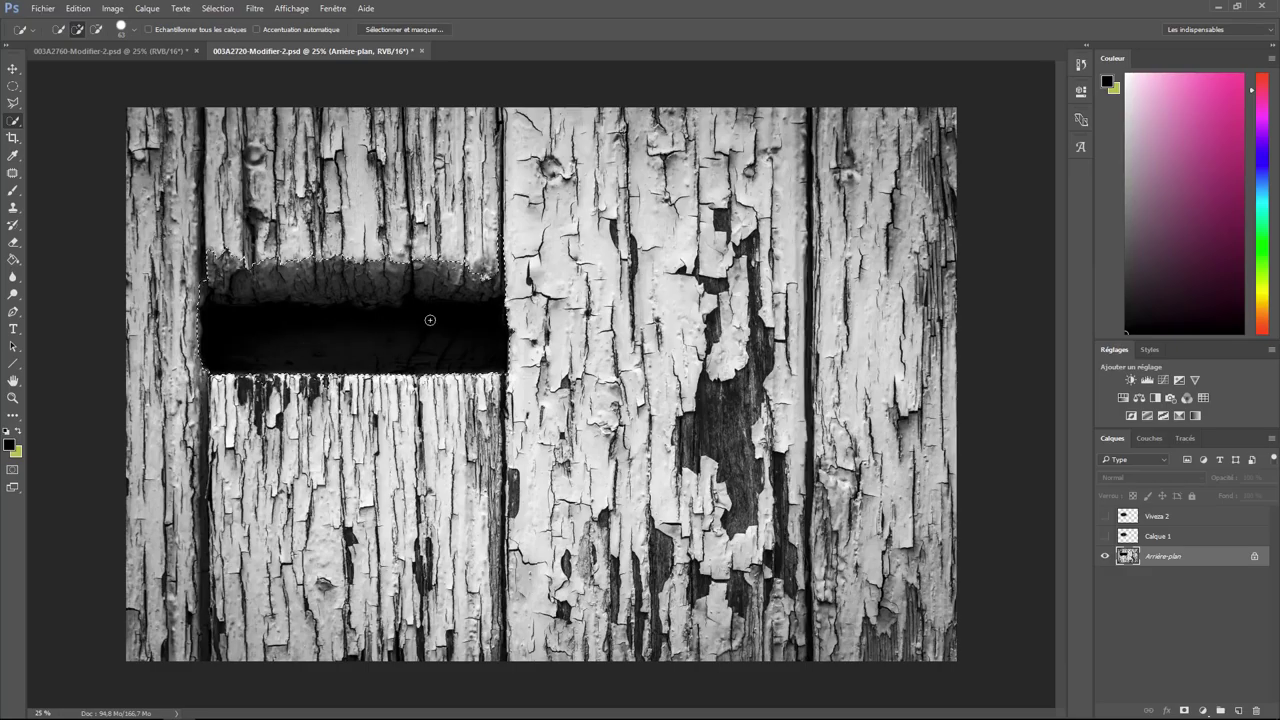
scroll(476, 276, up, 2)
drag(476, 276, 429, 266)
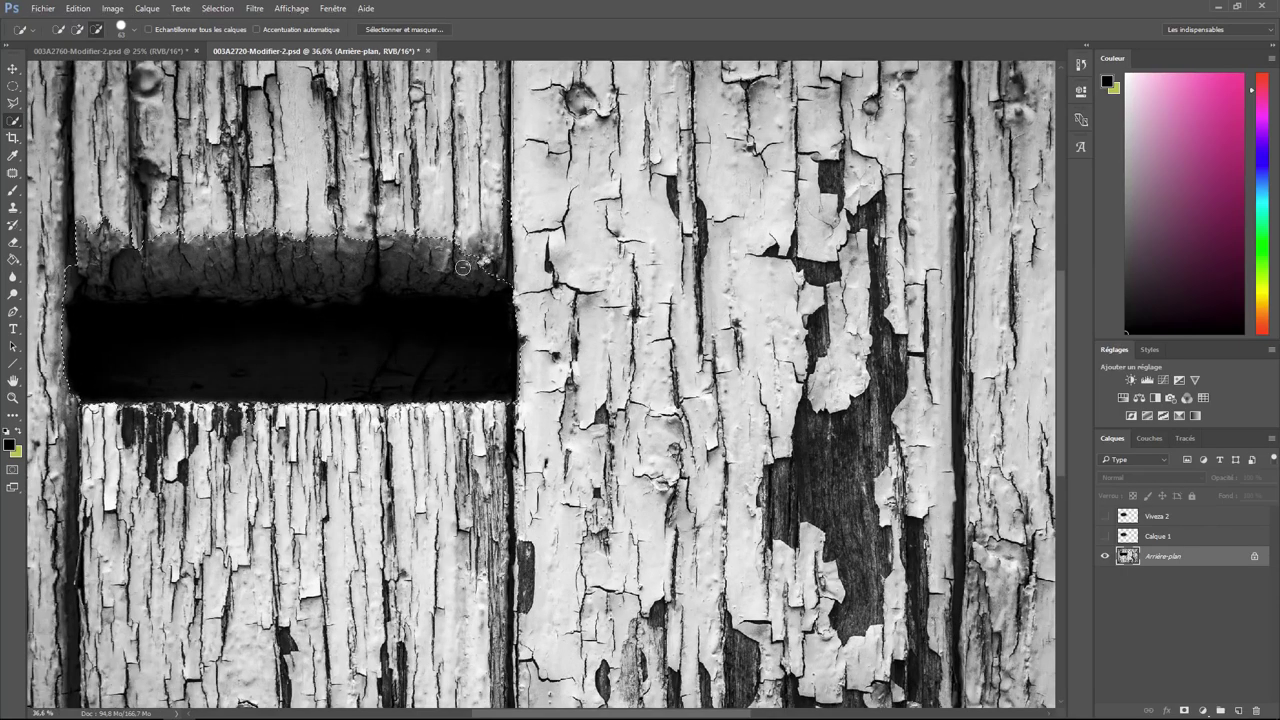
drag(227, 273, 137, 218)
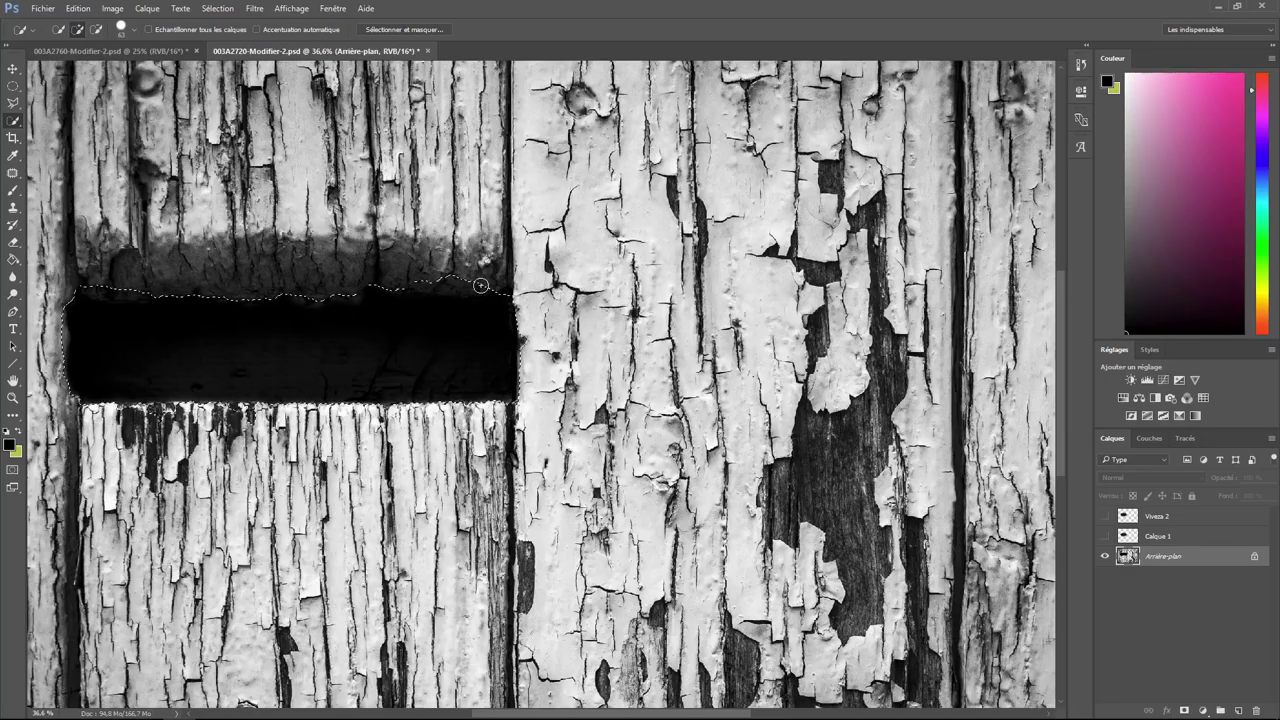
mouse_move(485, 286)
mouse_down()
mouse_move(459, 284)
mouse_move(492, 278)
mouse_up()
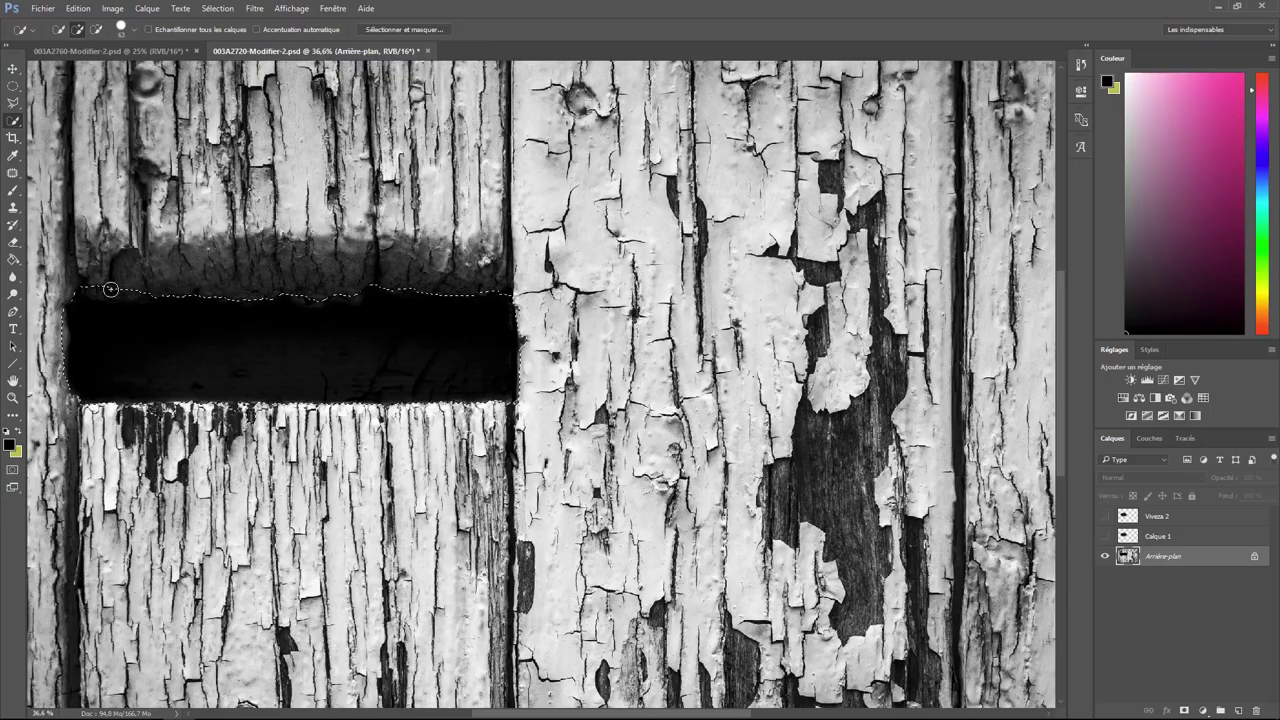
drag(110, 289, 181, 295)
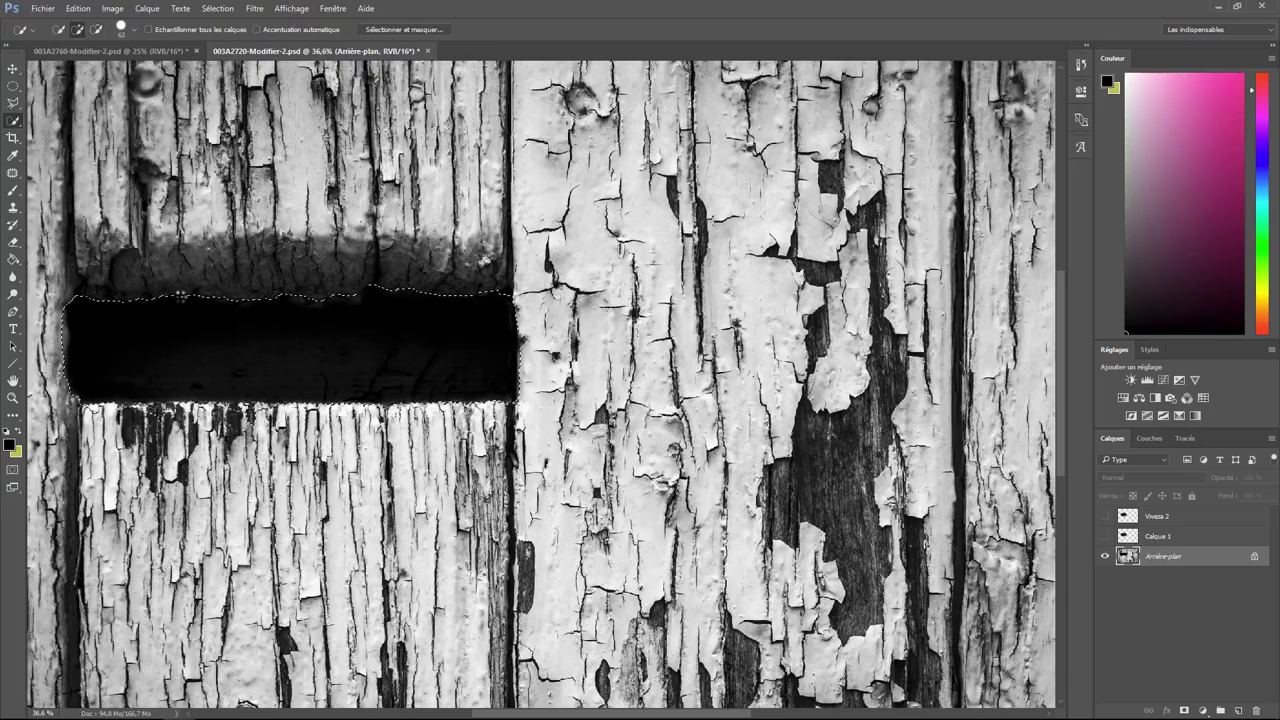
drag(62, 320, 60, 340)
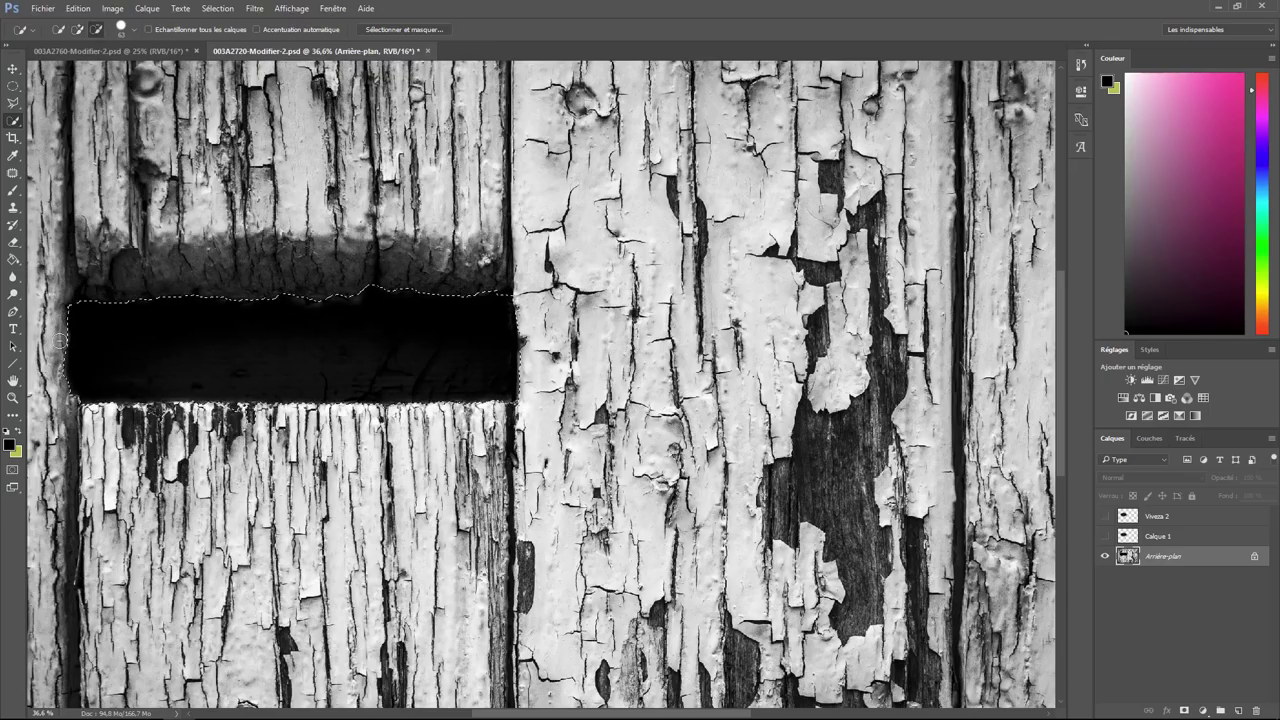
drag(66, 402, 66, 340)
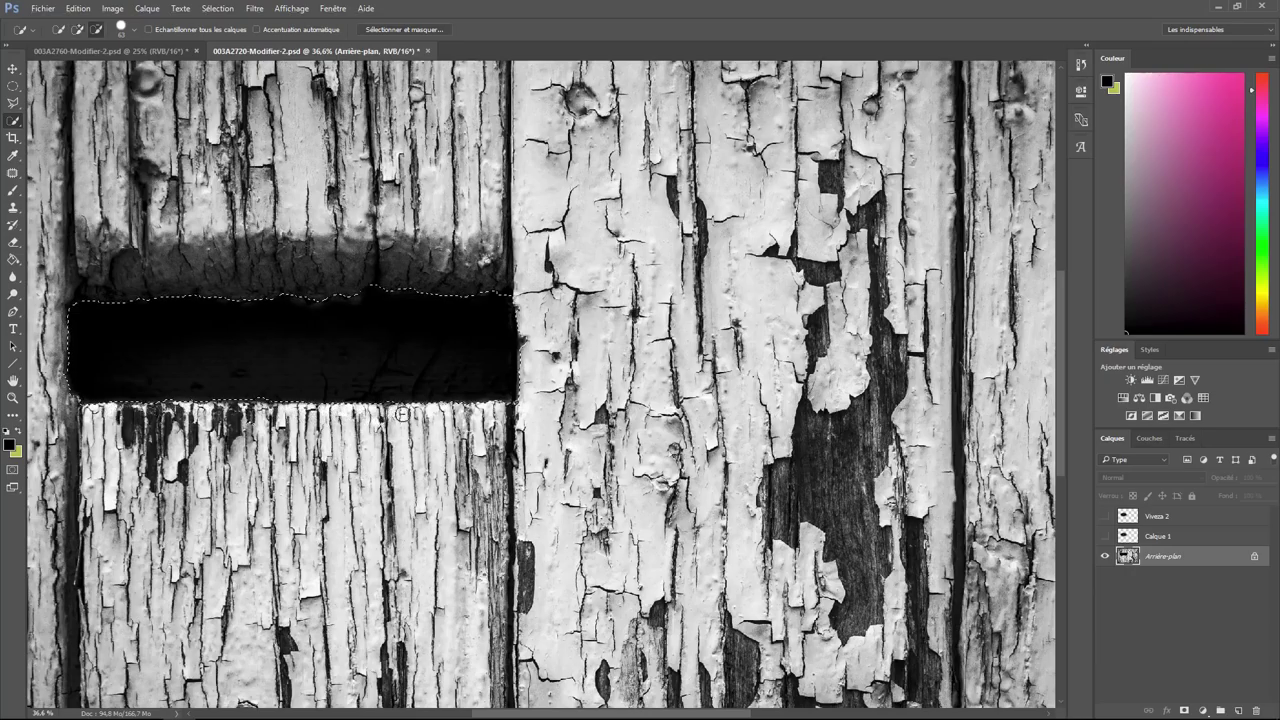
Step: Show and activate the Viveza 2 layer, then add a mask from the slot selection
click(1107, 515)
click(1175, 518)
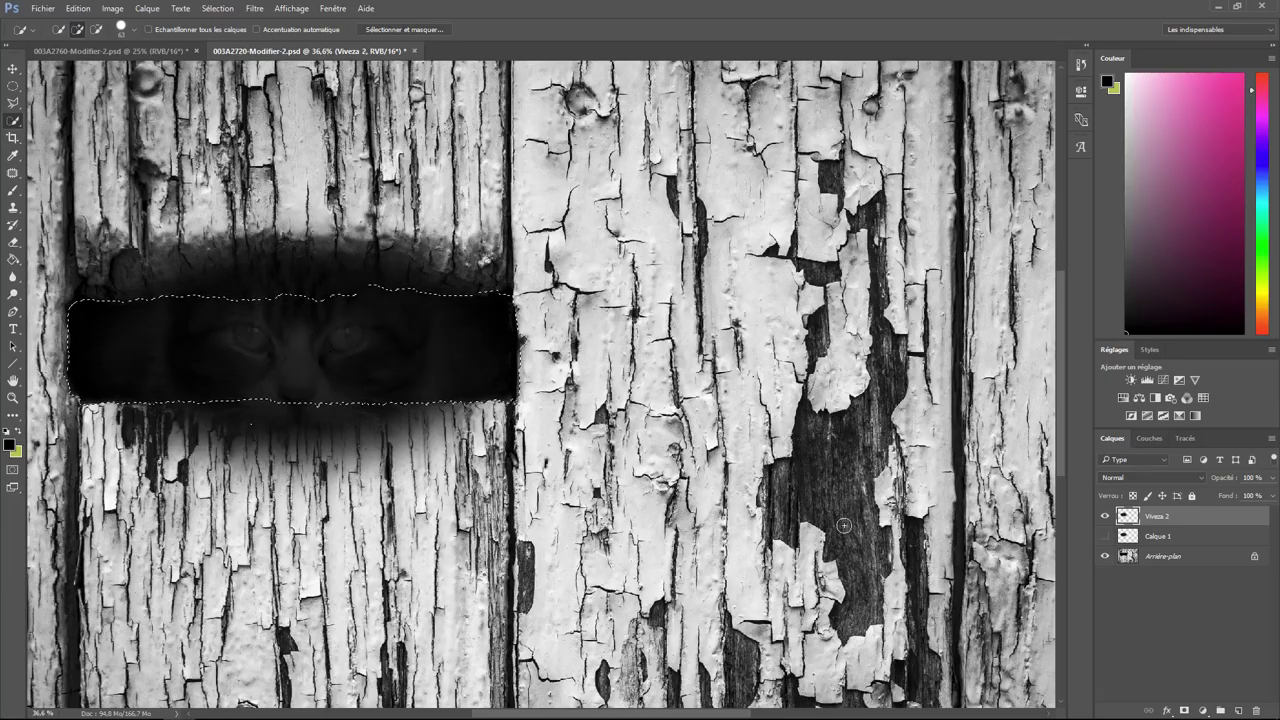
click(1184, 711)
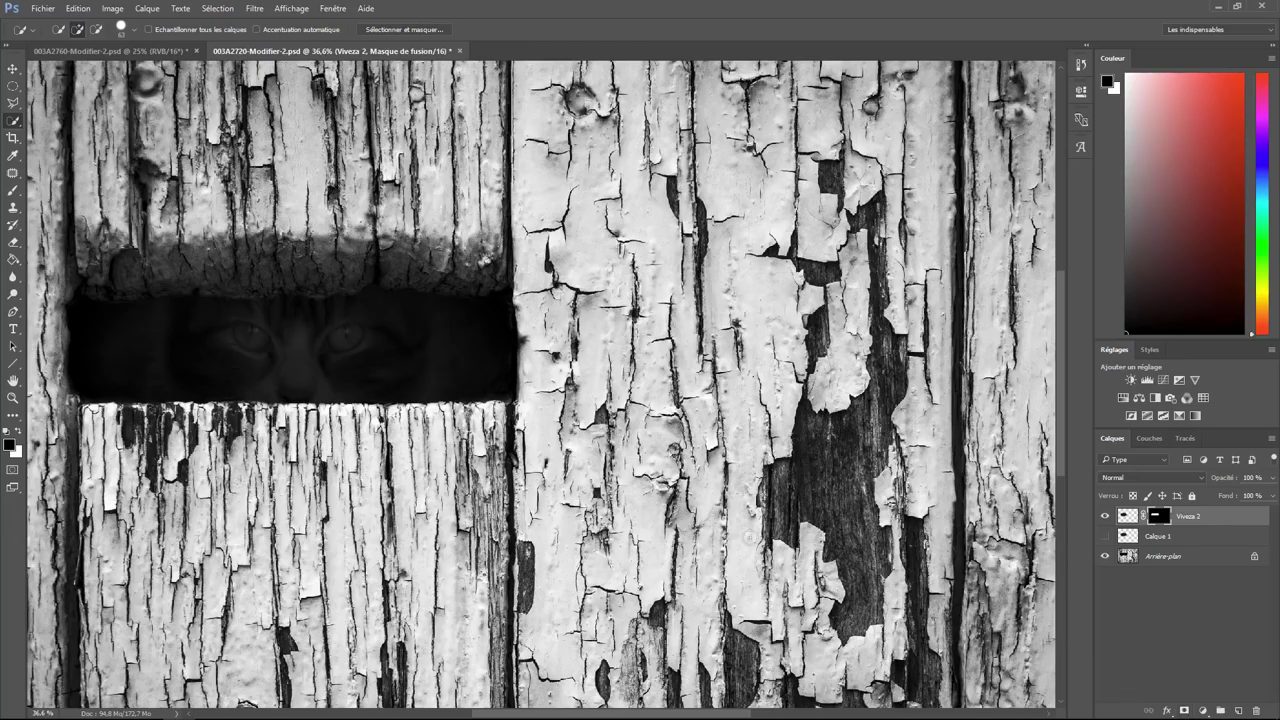
Step: Zoom out to view the whole masked composite, then zoom back in to fill the view
key(ctrl+minus)
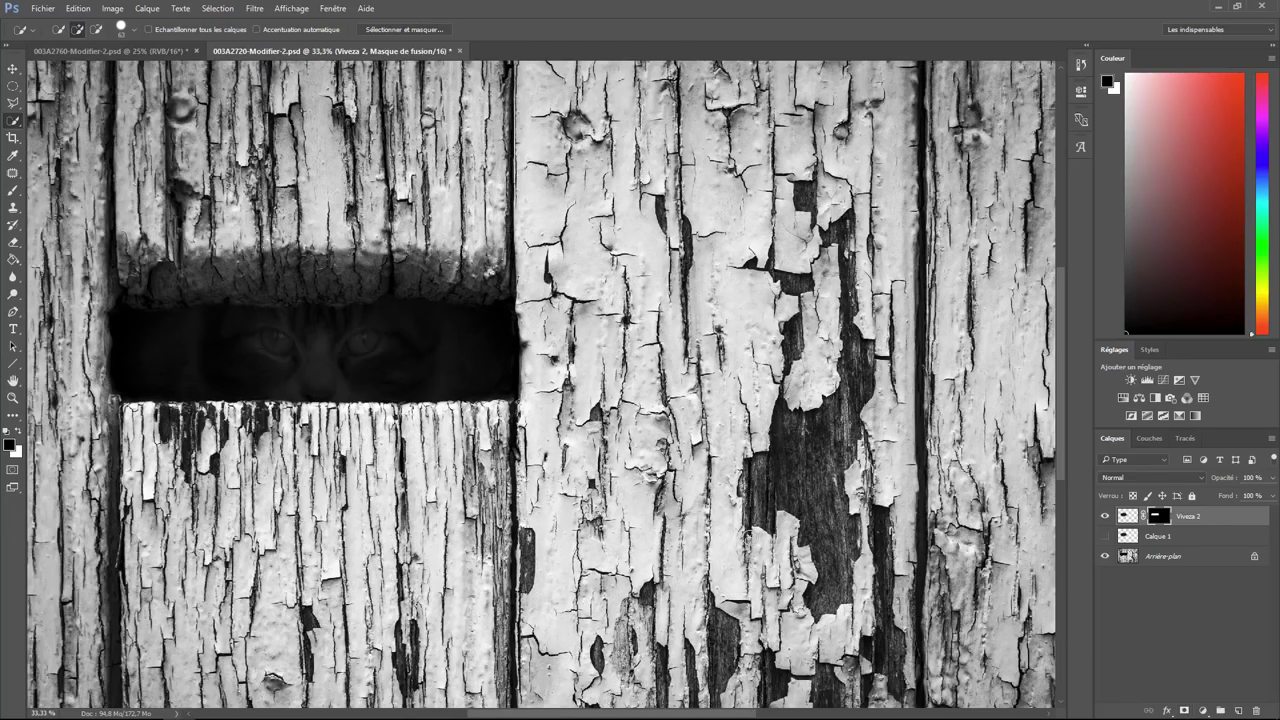
key(ctrl+minus)
key(ctrl+minus)
key(ctrl+minus)
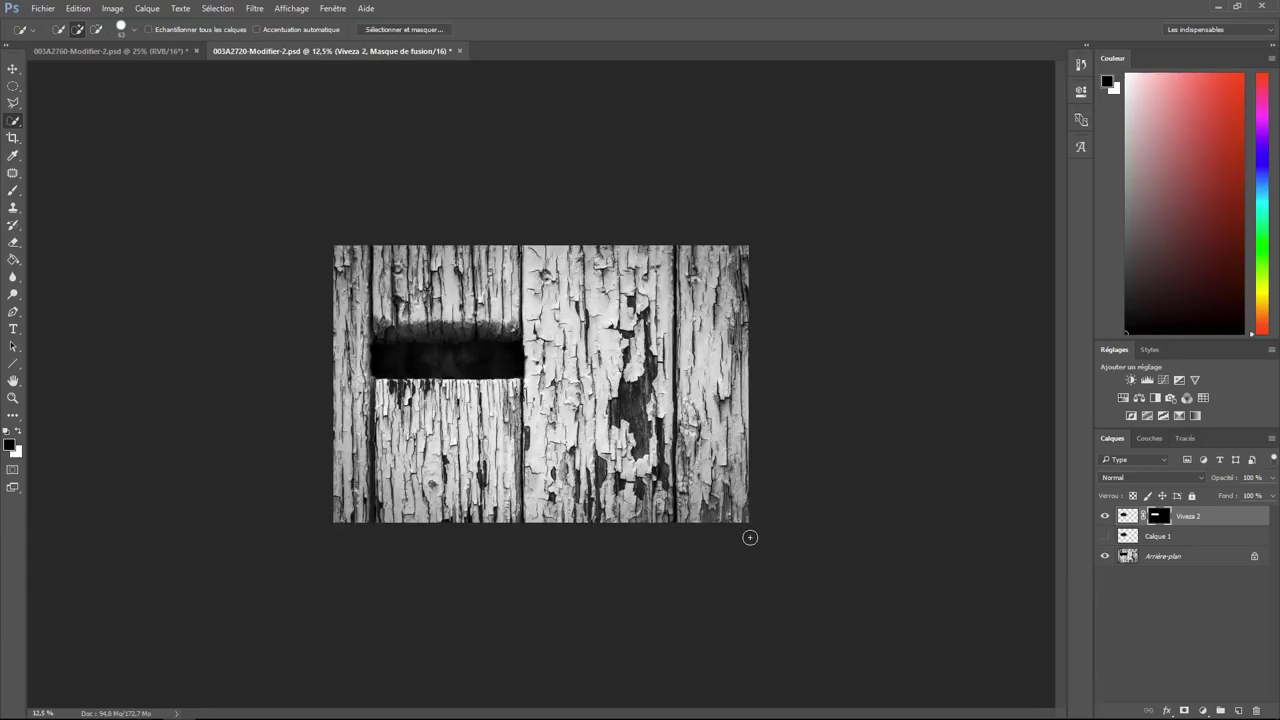
key(ctrl+plus)
key(ctrl+plus)
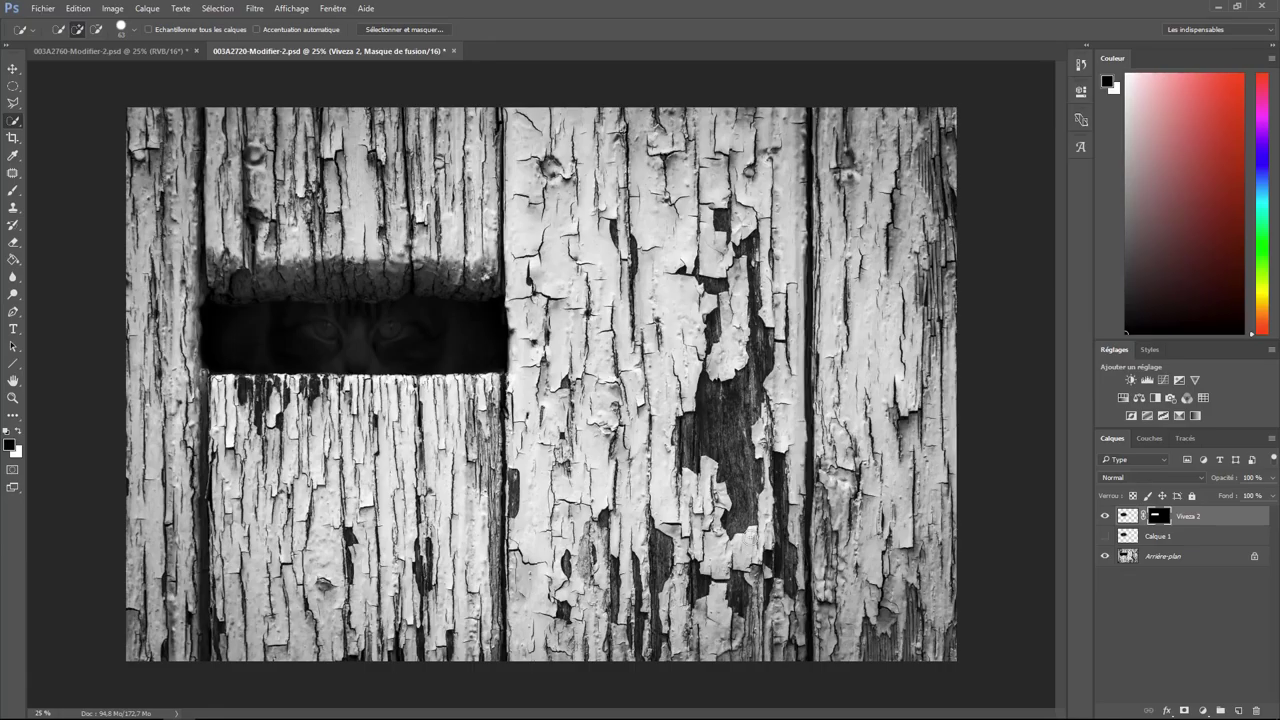